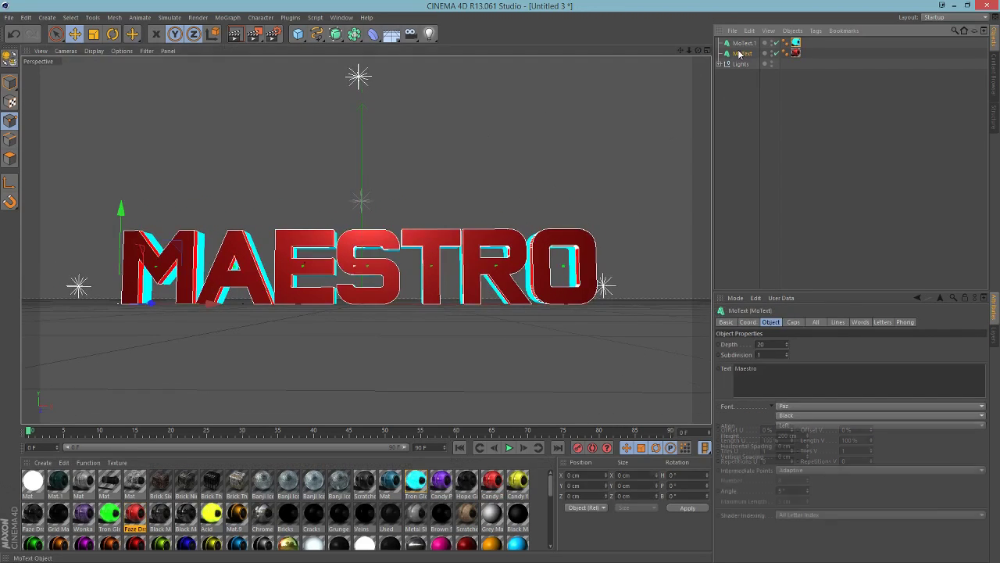
Step: Add an Atom Array object and nest a copy of the red MoText inside it
{"action": "left_click", "coordinate": [227, 17]}
{"action": "left_click", "coordinate": [340, 41]}
{"action": "left_click", "coordinate": [336, 34]}
{"action": "left_click", "coordinate": [354, 34]}
{"action": "left_click_drag", "start_coordinate": [464, 52], "coordinate": [463, 52]}
{"action": "left_click", "coordinate": [747, 43]}
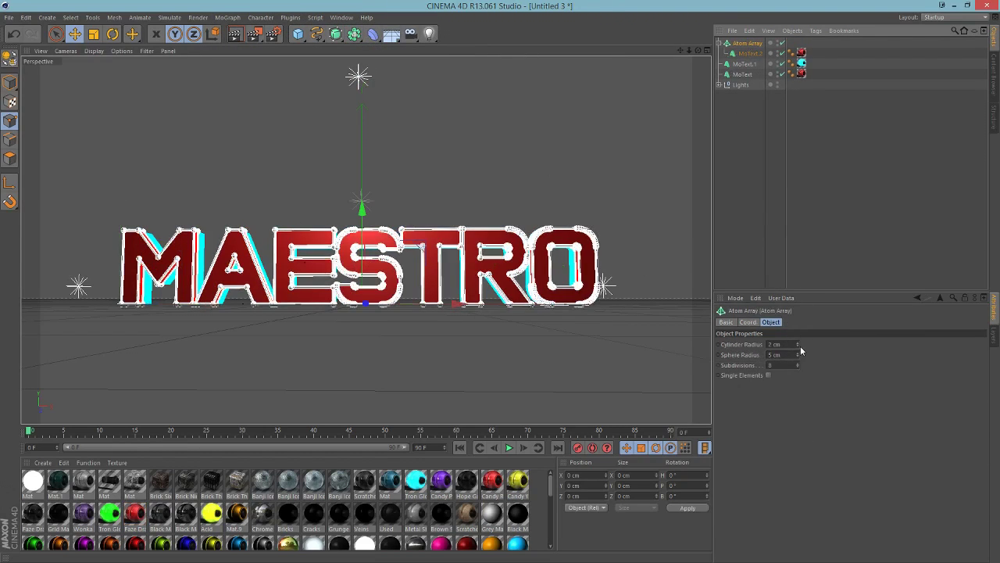
Step: Set the Atom Array's cylinder radius and sphere radius both to 0.5 cm
{"action": "left_click_drag", "start_coordinate": [794, 345], "coordinate": [763, 345]}
{"action": "type", "text": ".5"}
{"action": "key", "text": "Tab"}
{"action": "type", "text": ".5"}
{"action": "key", "text": "Return"}
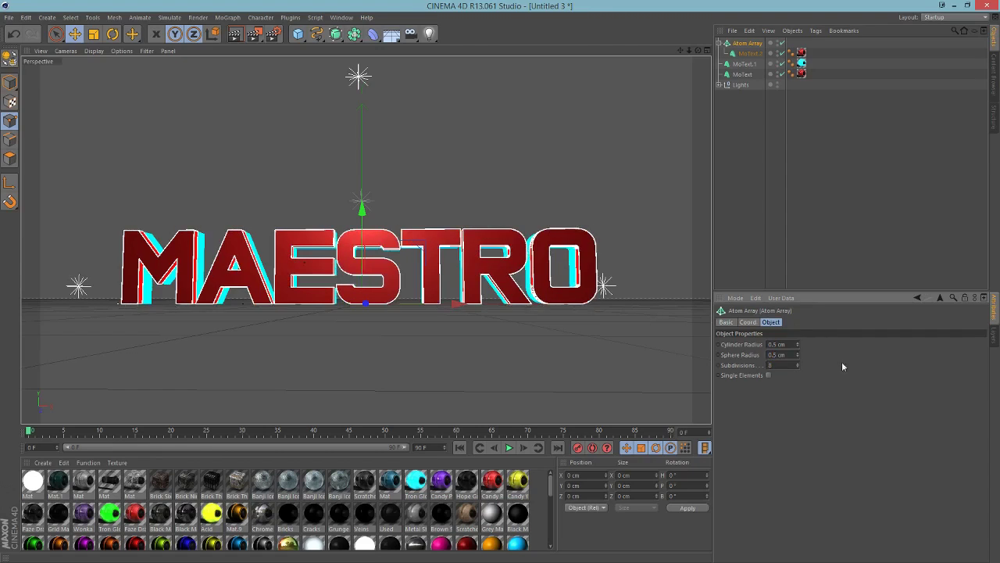
Step: Render a viewport preview of the outlined text and dismiss it
{"action": "key", "text": "ctrl+r"}
{"action": "left_click", "coordinate": [395, 299]}
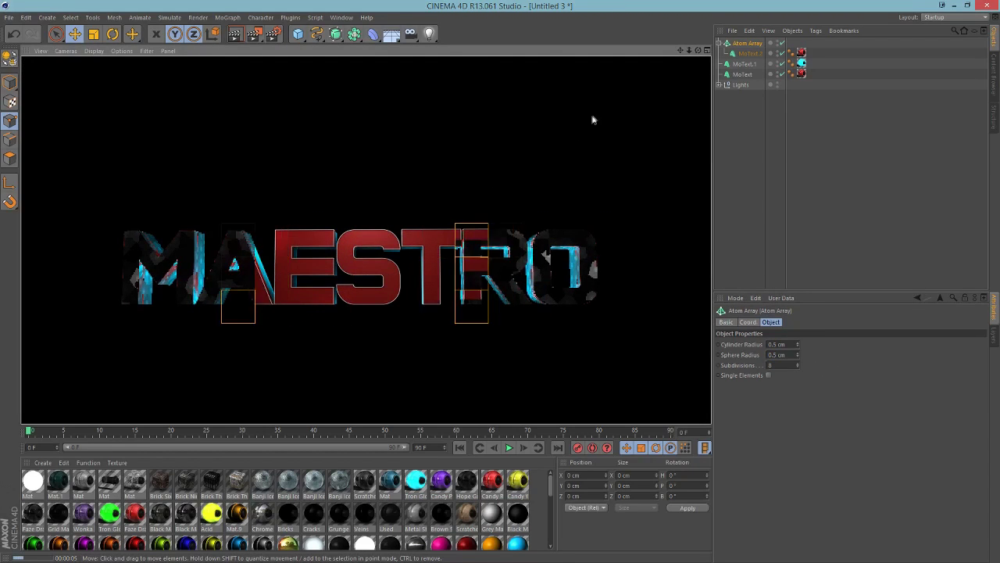
{"action": "left_click", "coordinate": [666, 338]}
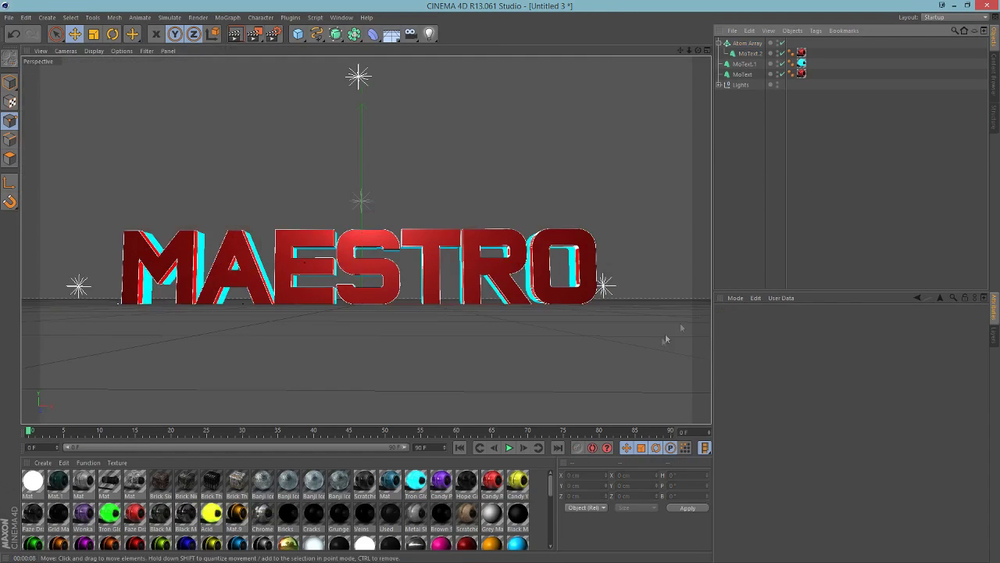
Step: Sketch a wavy freehand spline above the text and try turning it into a rope with Reeper X
{"action": "left_click_drag", "start_coordinate": [317, 33], "coordinate": [344, 48]}
{"action": "mouse_move", "coordinate": [130, 140]}
{"action": "left_mouse_down"}
{"action": "mouse_move", "coordinate": [489, 144]}
{"action": "mouse_move", "coordinate": [599, 165]}
{"action": "left_mouse_up"}
{"action": "key", "text": "ctrl+z"}
{"action": "left_click_drag", "start_coordinate": [341, 153], "coordinate": [696, 177]}
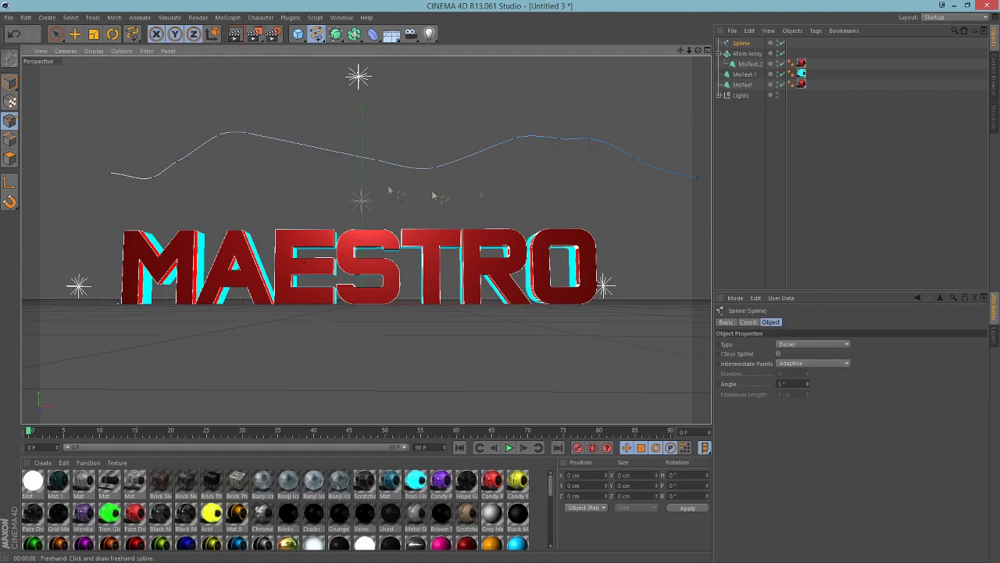
{"action": "left_click", "coordinate": [291, 17]}
{"action": "left_click", "coordinate": [303, 68]}
{"action": "left_click_drag", "start_coordinate": [740, 53], "coordinate": [741, 45]}
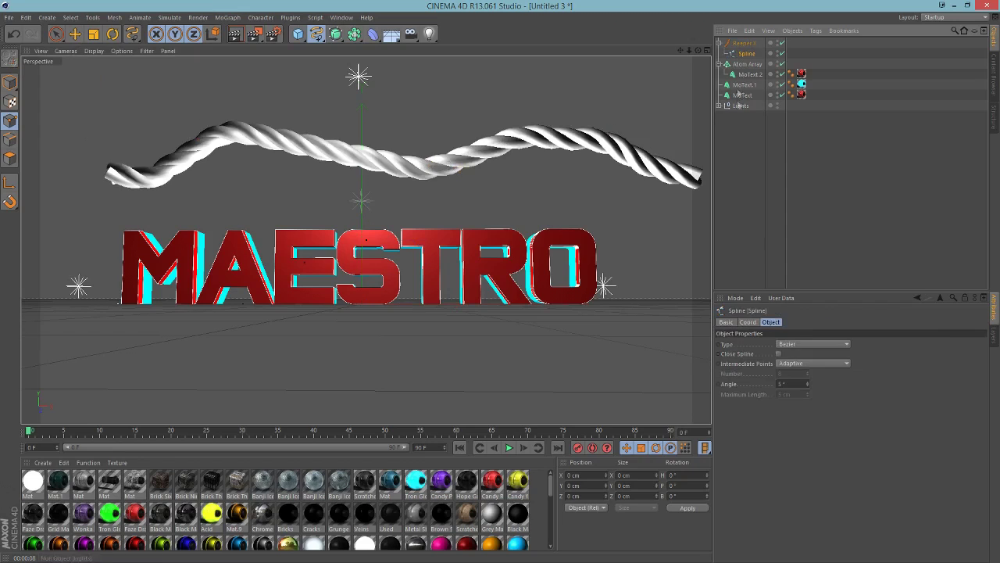
Step: Undo the rope and its spline, and redraw the wavy freehand spline above the text
{"action": "key", "text": "ctrl+z"}
{"action": "key", "text": "ctrl+z"}
{"action": "key", "text": "ctrl+z"}
{"action": "left_click_drag", "start_coordinate": [107, 161], "coordinate": [612, 181]}
{"action": "key", "text": "ctrl+z"}
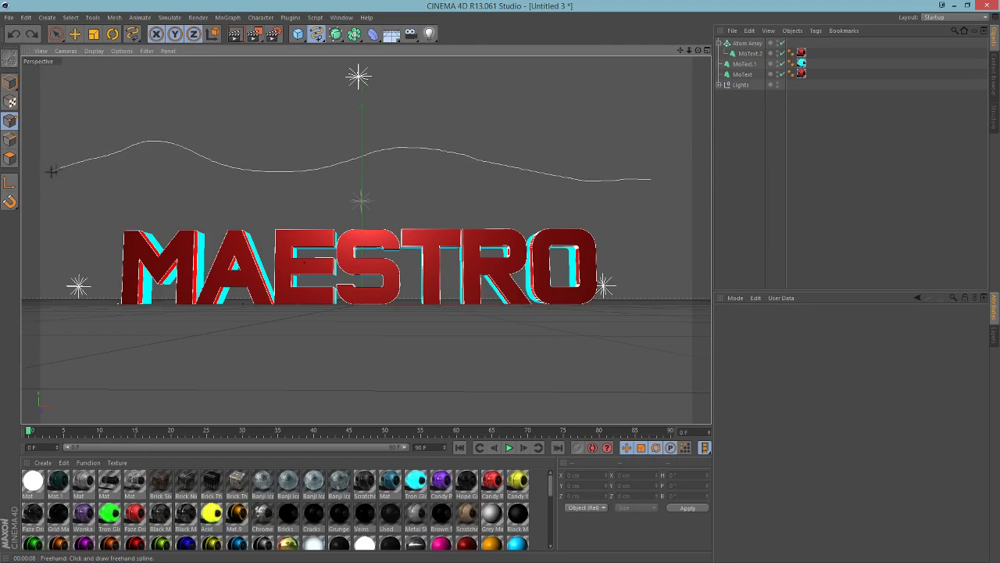
Step: Build a Reeper X rope from the new spline, move it behind the letters, and render a preview
{"action": "left_click", "coordinate": [290, 18]}
{"action": "left_click", "coordinate": [313, 67]}
{"action": "left_click_drag", "start_coordinate": [198, 158], "coordinate": [368, 398]}
{"action": "key", "text": "ctrl+r"}
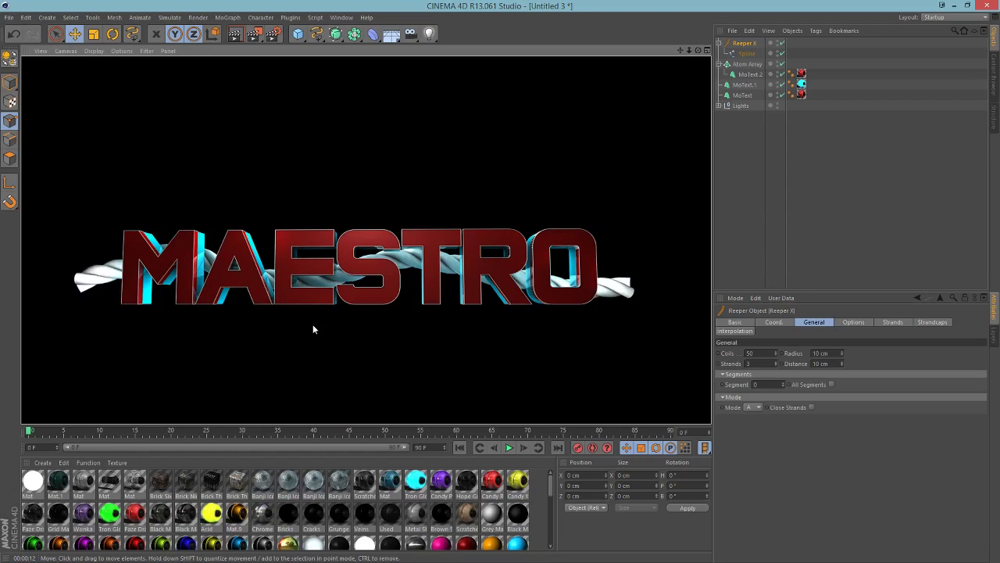
Step: Apply the dark Mat material, fourth in the material list, to the Reeper X rope and preview the render
{"action": "left_click_drag", "start_coordinate": [106, 484], "coordinate": [211, 265]}
{"action": "key", "text": "ctrl+r"}
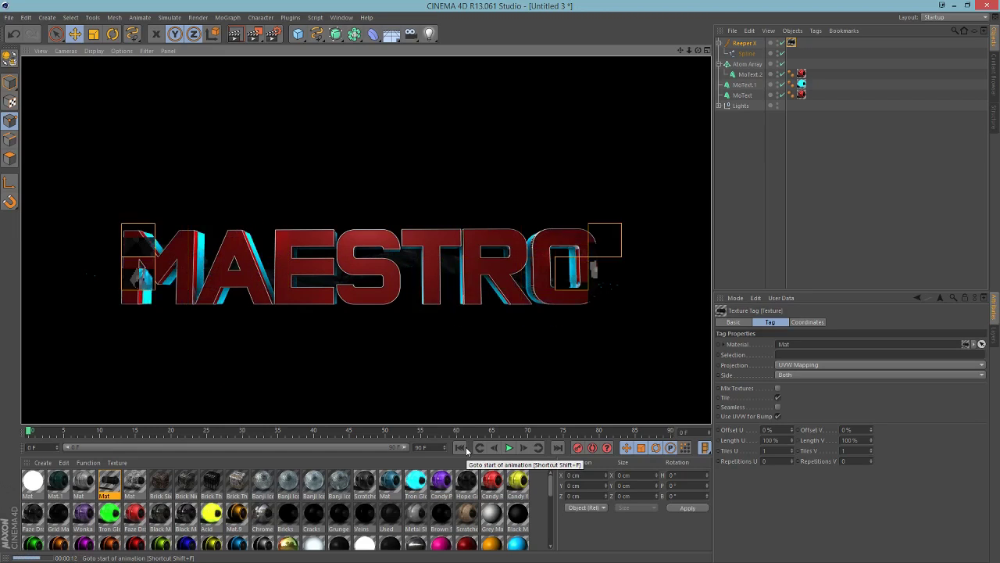
{"action": "left_click", "coordinate": [864, 224]}
Step: Add a Tube primitive and rotate it upright so its opening faces the camera
{"action": "left_click", "coordinate": [744, 43]}
{"action": "left_click_drag", "start_coordinate": [297, 34], "coordinate": [508, 86]}
{"action": "left_click", "coordinate": [112, 34]}
{"action": "left_click_drag", "start_coordinate": [362, 274], "coordinate": [398, 173]}
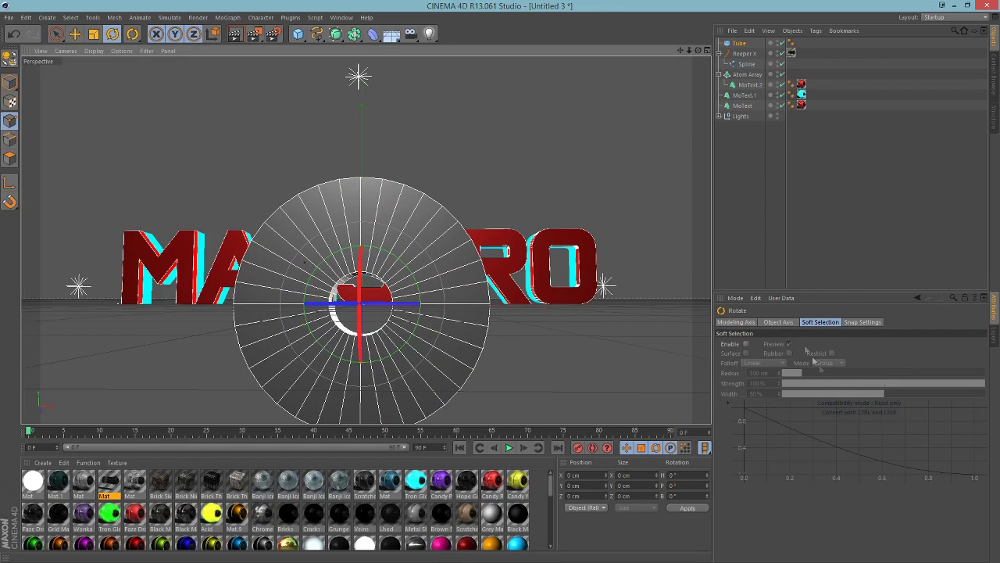
Step: Set the tube's inner radius to 150 cm
{"action": "left_click", "coordinate": [737, 44]}
{"action": "left_click_drag", "start_coordinate": [795, 345], "coordinate": [766, 343]}
{"action": "type", "text": "150"}
{"action": "key", "text": "Tab"}
Step: Move the tube back and up so the ring sits centred behind the text
{"action": "left_click", "coordinate": [439, 296]}
{"action": "key", "text": "e"}
{"action": "key", "text": "x"}
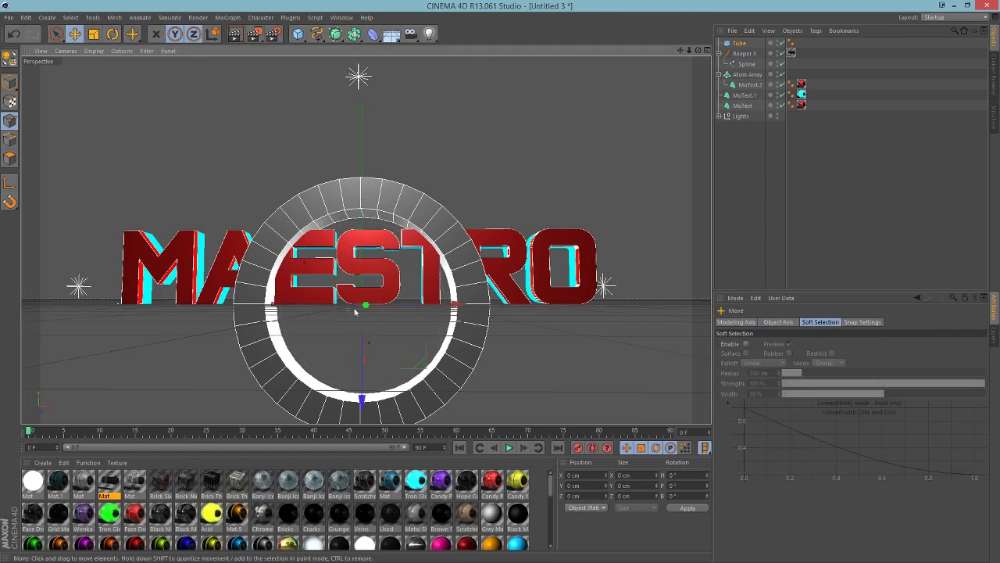
{"action": "left_click_drag", "start_coordinate": [357, 313], "coordinate": [368, 305]}
{"action": "left_click_drag", "start_coordinate": [364, 401], "coordinate": [344, 348]}
{"action": "key", "text": "r"}
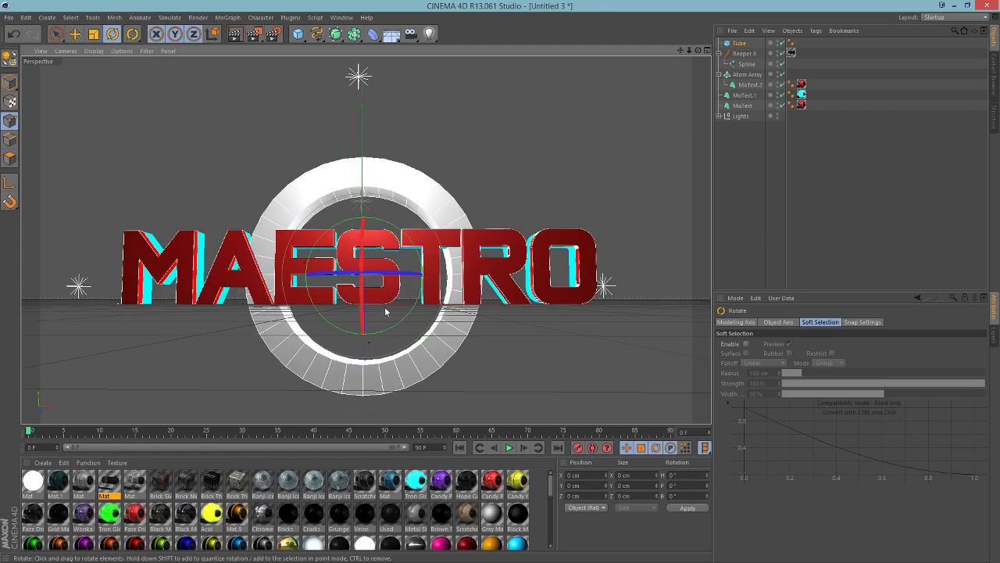
Step: Duplicate the tube and set the copy's inner radius to 140 cm
{"action": "left_click", "coordinate": [75, 34]}
{"action": "key", "text": "ctrl+c"}
{"action": "key", "text": "ctrl+v"}
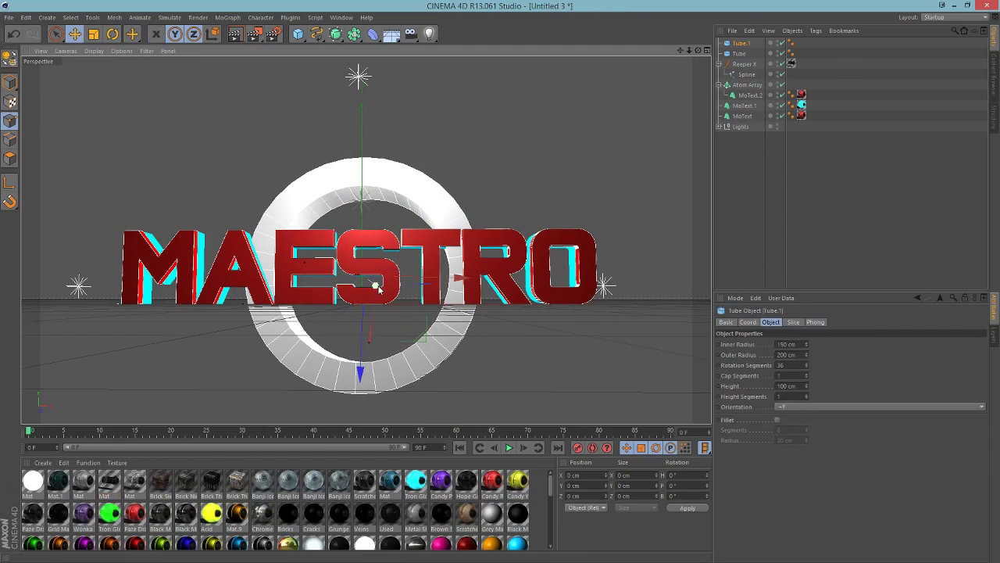
{"action": "left_click_drag", "start_coordinate": [806, 344], "coordinate": [807, 349]}
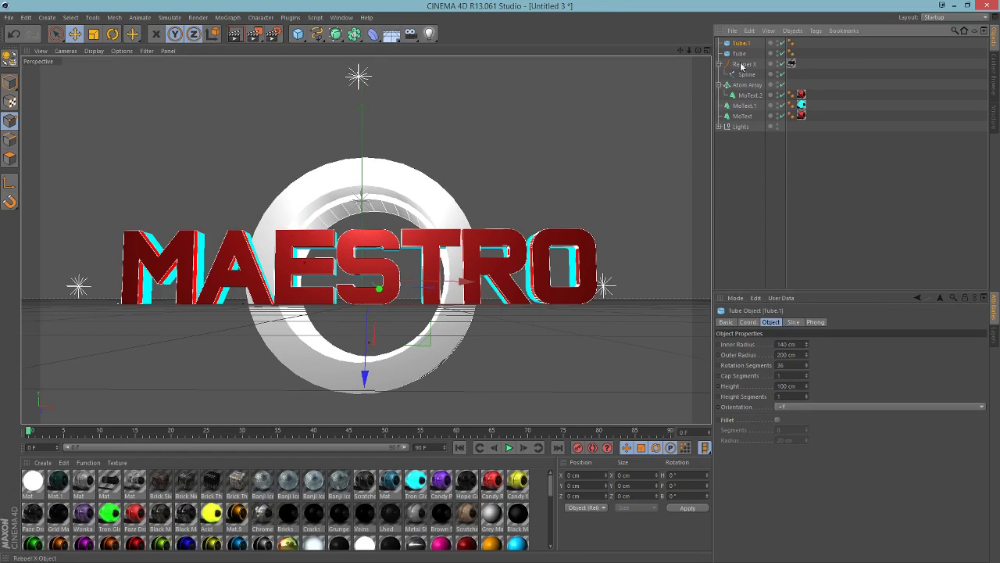
Step: Duplicate the tube again, shift the copy slightly, and clear its inner radius to fill the ring's opening
{"action": "key", "text": "ctrl+c"}
{"action": "key", "text": "ctrl+v"}
{"action": "left_click_drag", "start_coordinate": [378, 289], "coordinate": [387, 290]}
{"action": "left_click_drag", "start_coordinate": [780, 344], "coordinate": [732, 348]}
{"action": "key", "text": "BackSpace"}
{"action": "key", "text": "Return"}
Step: Apply the dark Mat material to the Tube.1 and Tube.2 copies
{"action": "left_click_drag", "start_coordinate": [108, 482], "coordinate": [342, 353]}
{"action": "left_click_drag", "start_coordinate": [109, 482], "coordinate": [312, 332]}
Step: Break the original white tube into 10 random pieces with the Thrausi plugin
{"action": "left_click", "coordinate": [291, 17]}
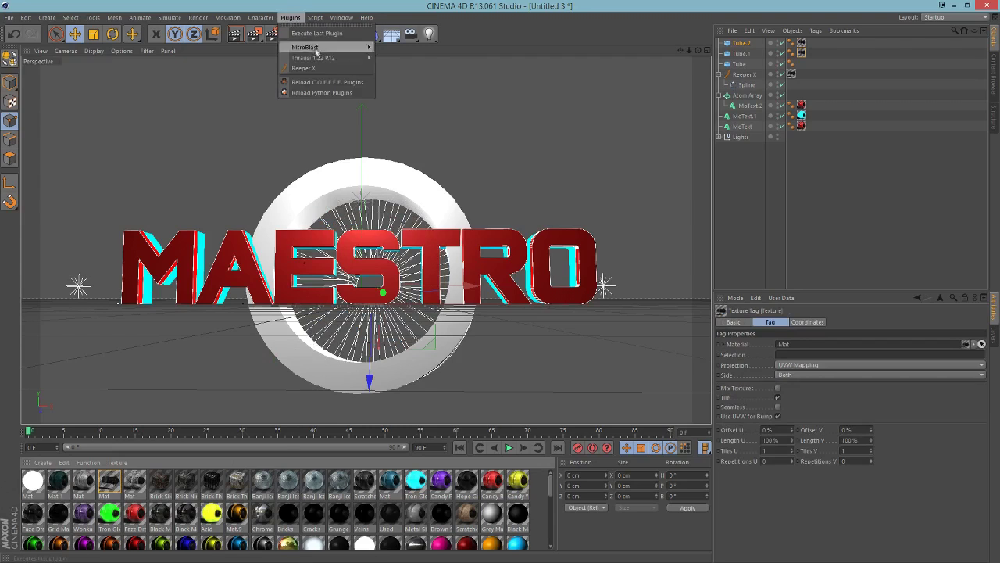
{"action": "mouse_move", "coordinate": [321, 57]}
{"action": "left_click", "coordinate": [409, 67]}
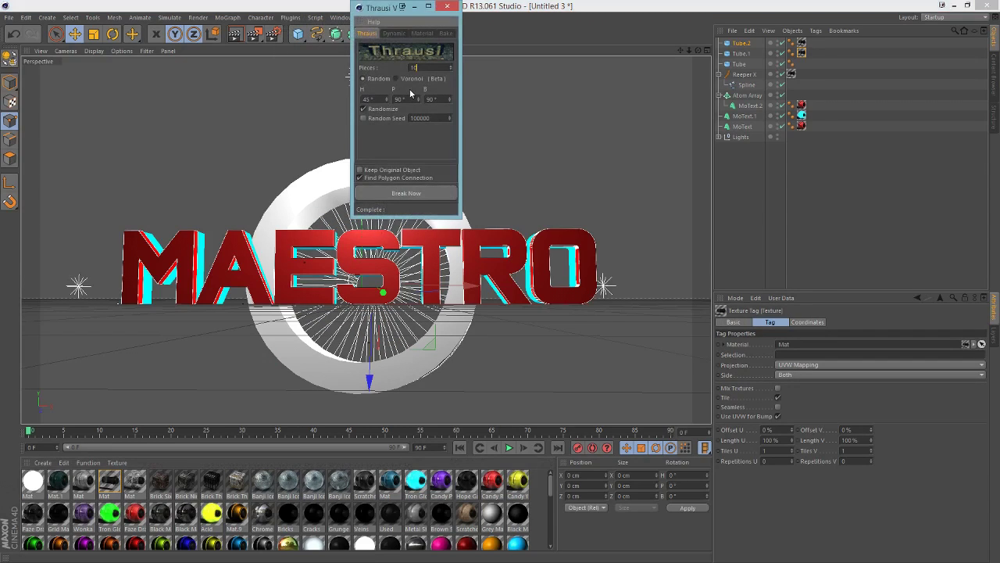
{"action": "left_click", "coordinate": [405, 193]}
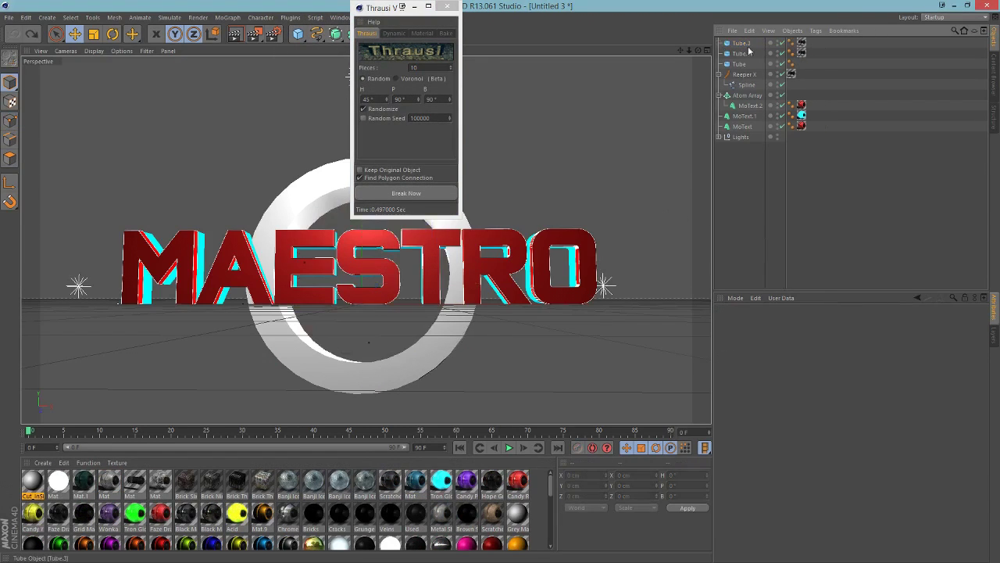
{"action": "left_click", "coordinate": [747, 53]}
{"action": "left_click", "coordinate": [405, 193]}
Step: Add a Random effector and group it with the fractured Tube_Thrausi_10 object
{"action": "left_click", "coordinate": [234, 17]}
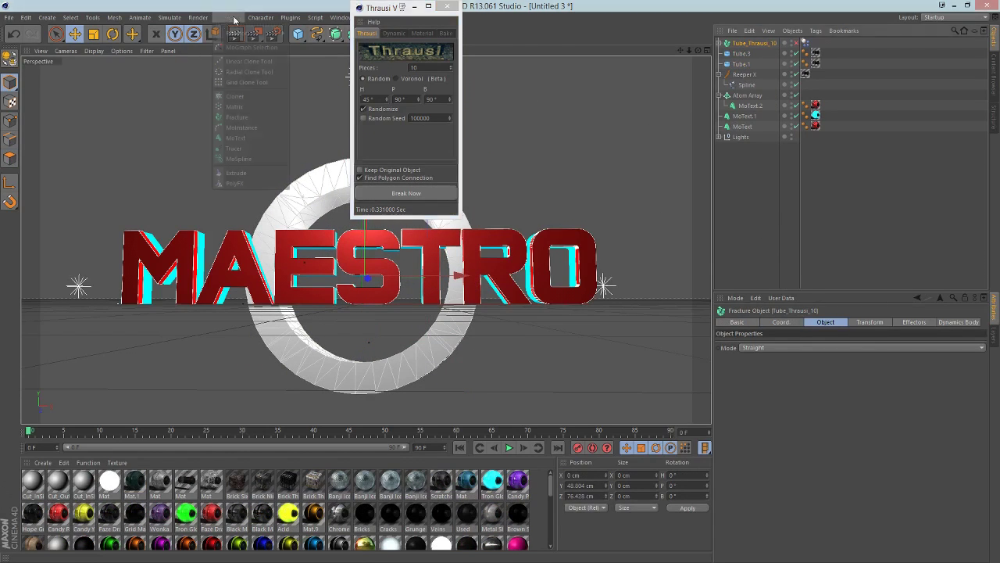
{"action": "mouse_move", "coordinate": [242, 33]}
{"action": "left_click", "coordinate": [307, 36]}
{"action": "left_click", "coordinate": [233, 18]}
{"action": "left_click", "coordinate": [314, 105]}
{"action": "mouse_move", "coordinate": [742, 54]}
{"action": "left_mouse_down"}
{"action": "mouse_move", "coordinate": [740, 37]}
{"action": "mouse_move", "coordinate": [747, 55]}
{"action": "left_mouse_up"}
{"action": "left_click", "coordinate": [748, 54]}
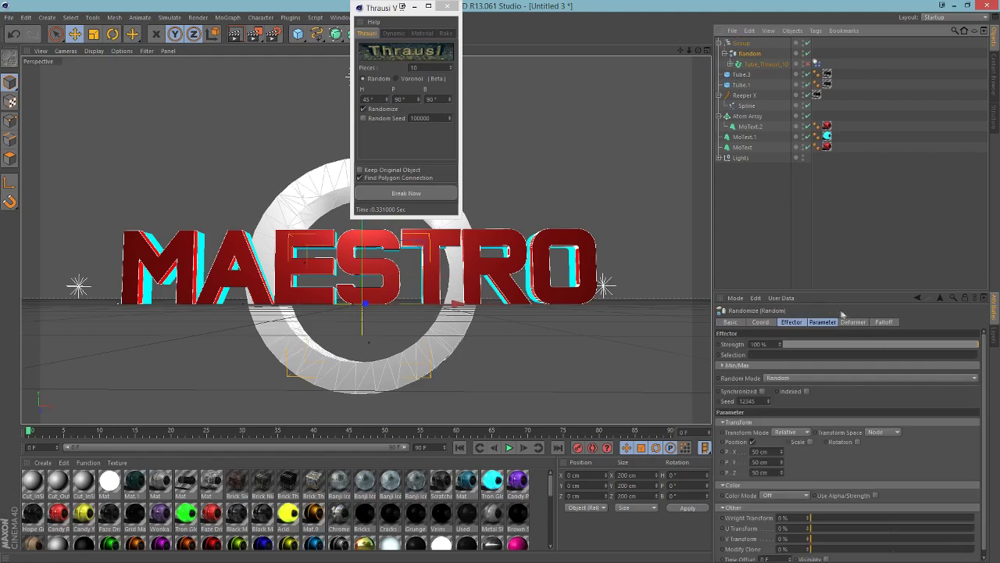
Step: Turn on the Random effector's deformation and set its strength to 2 %
{"action": "left_click", "coordinate": [853, 322]}
{"action": "left_click", "coordinate": [800, 344]}
{"action": "left_click", "coordinate": [798, 375]}
{"action": "left_click", "coordinate": [791, 322]}
{"action": "left_click_drag", "start_coordinate": [790, 344], "coordinate": [787, 343]}
Step: Render a viewport preview of the cracked ring, accepting the texture error, and dismiss it
{"action": "key", "text": "ctrl+r"}
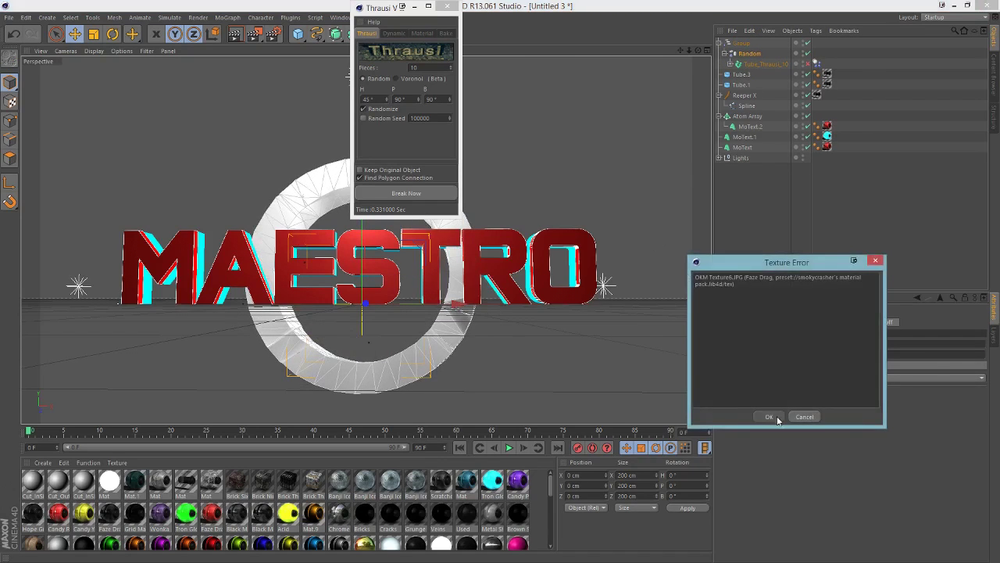
{"action": "left_click", "coordinate": [778, 420]}
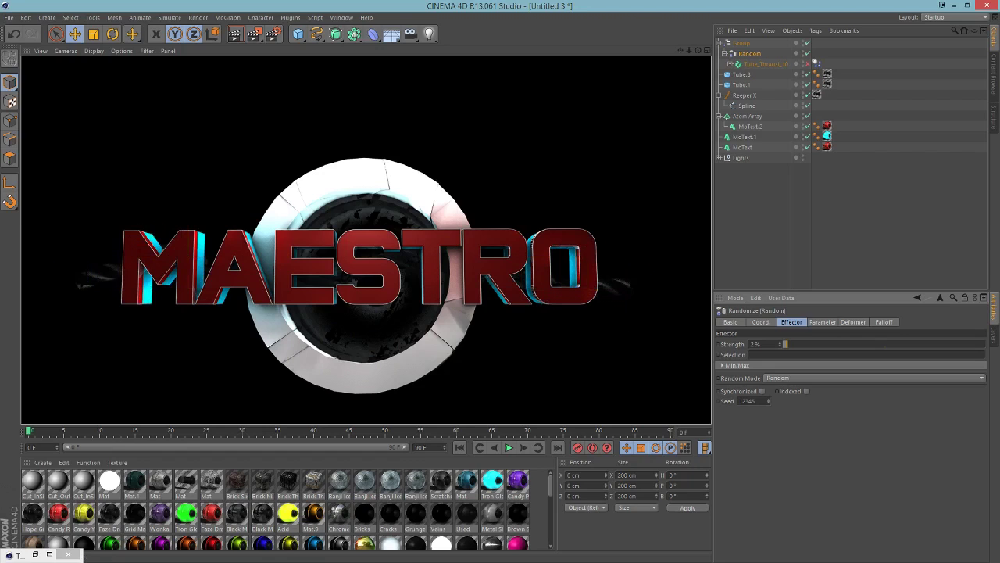
{"action": "left_click", "coordinate": [910, 116]}
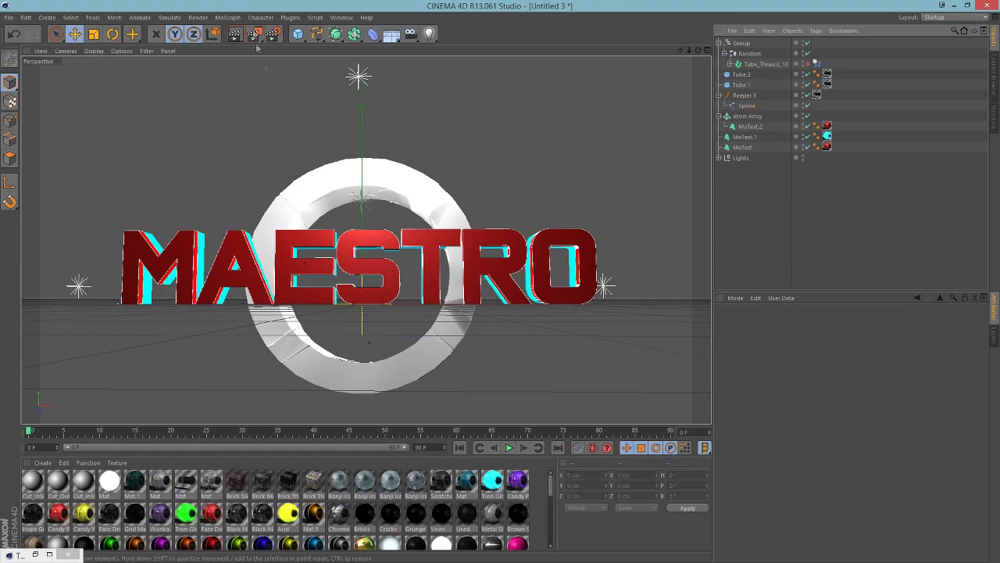
Step: Render the finished scene to the Picture Viewer, accepting the texture error
{"action": "left_click", "coordinate": [197, 18]}
{"action": "left_click", "coordinate": [226, 74]}
{"action": "left_click", "coordinate": [458, 323]}
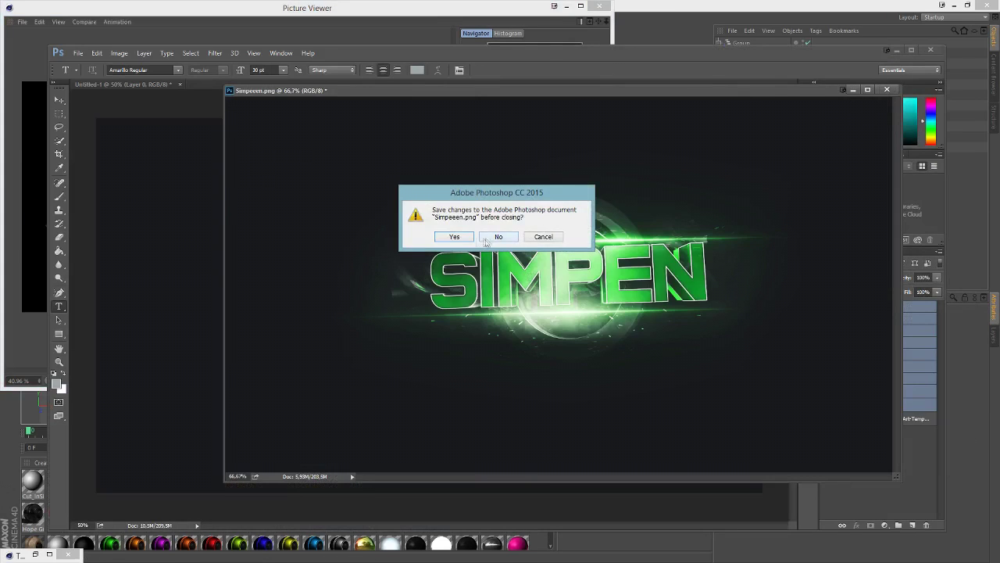
Step: Close the Simpeeen.png document in Photoshop and create a new blank document with the default settings
{"action": "left_click", "coordinate": [455, 234]}
{"action": "left_click", "coordinate": [459, 367]}
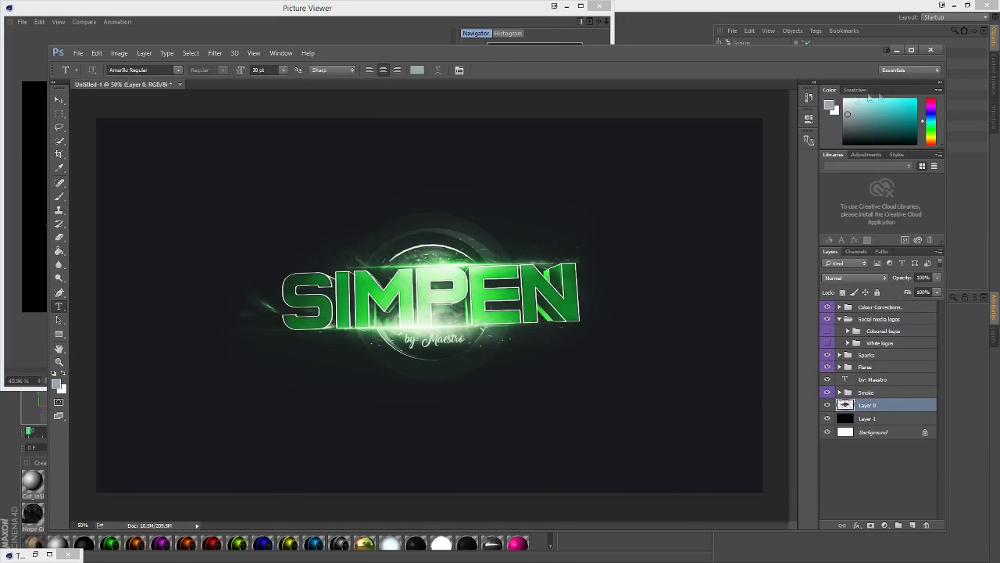
{"action": "key", "text": "ctrl+n"}
{"action": "key", "text": "Return"}
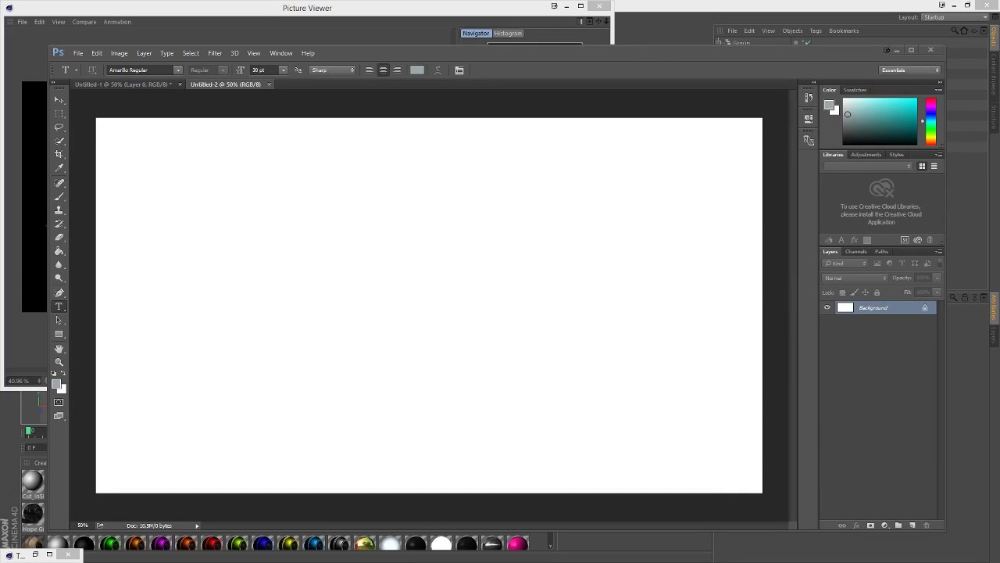
Step: Place the YouTube-Channel-Art-Template image in the new document and open its smart object contents
{"action": "left_click_drag", "start_coordinate": [840, 361], "coordinate": [357, 188]}
{"action": "key", "text": "Return"}
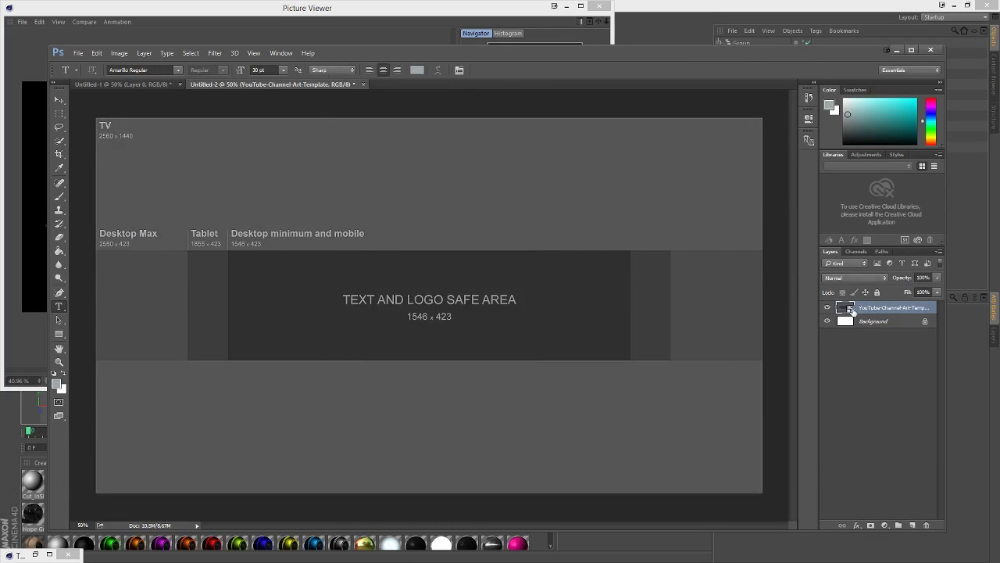
{"action": "double_click", "coordinate": [850, 309]}
{"action": "left_click", "coordinate": [154, 85]}
{"action": "left_click", "coordinate": [446, 84]}
{"action": "left_click", "coordinate": [79, 53]}
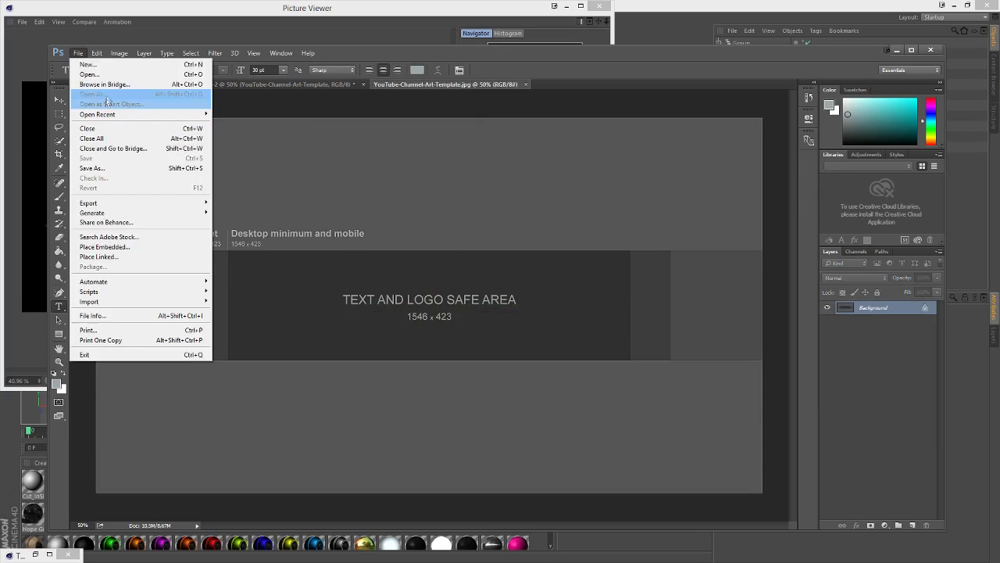
{"action": "key", "text": "Escape"}
Step: Switch to Cinema 4D, close the Thrausi window, and save the Picture Viewer render as Maestro
{"action": "key", "text": "alt+Tab"}
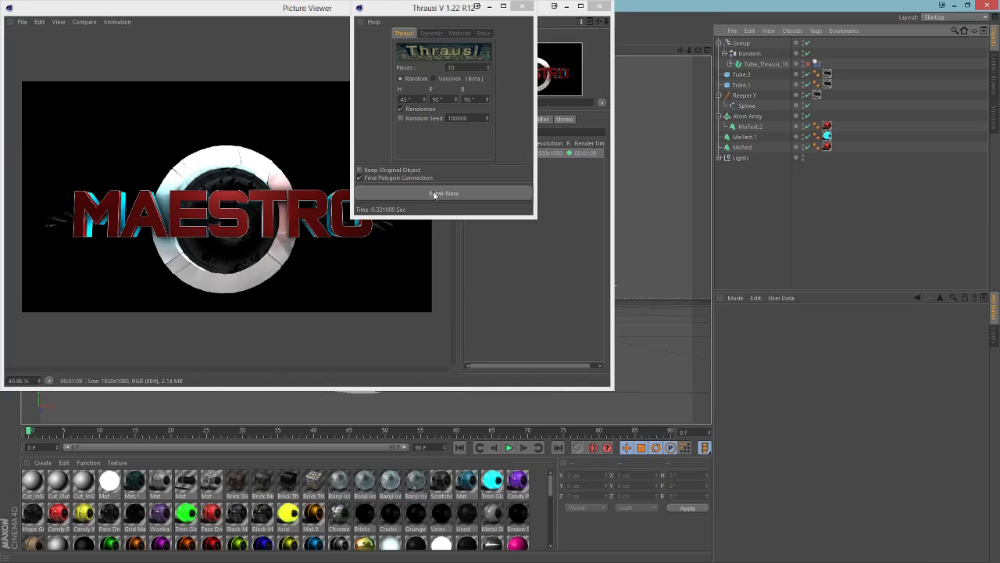
{"action": "left_click", "coordinate": [522, 7]}
{"action": "left_click", "coordinate": [22, 21]}
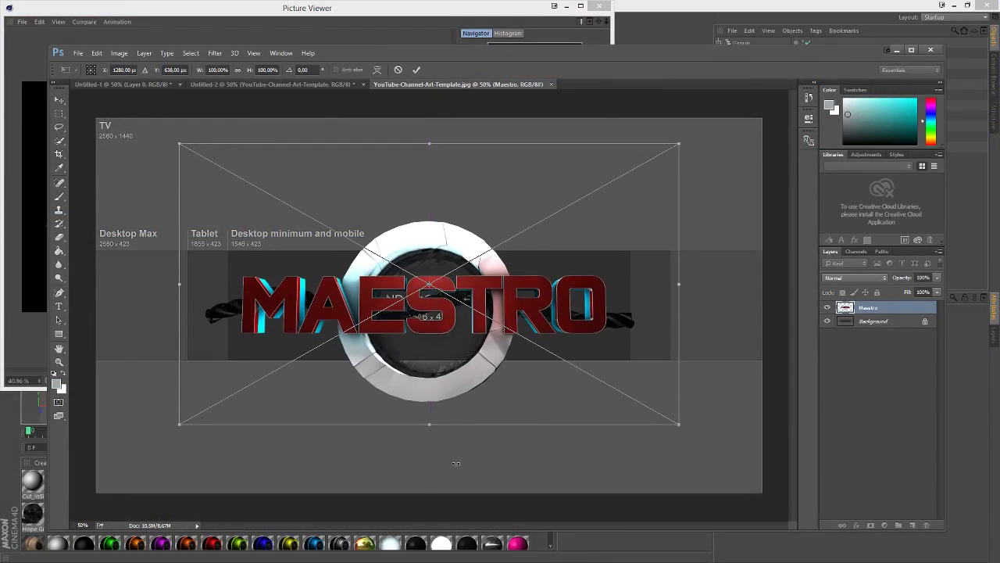
{"action": "left_click_drag", "start_coordinate": [439, 365], "coordinate": [490, 350]}
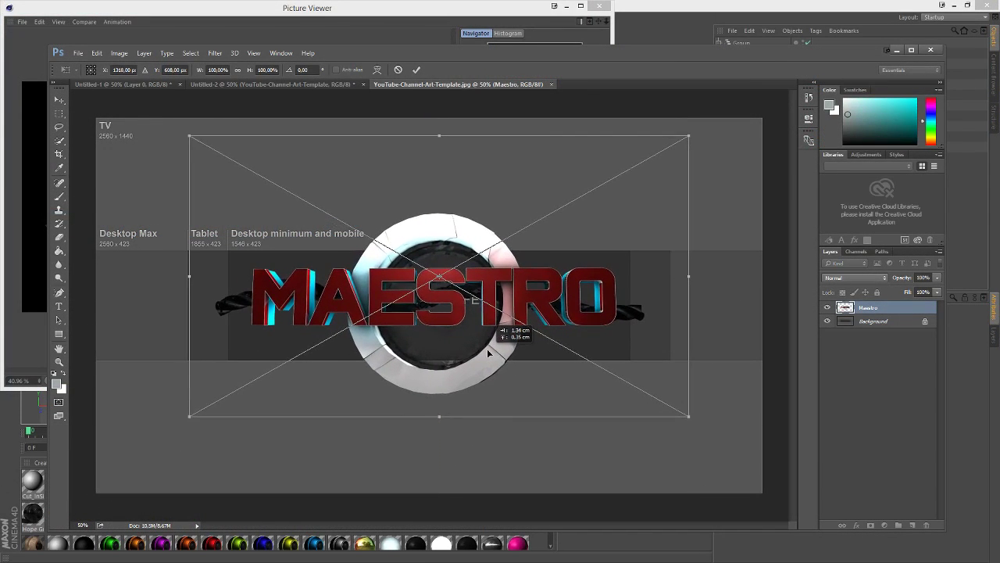
{"action": "key", "text": "Return"}
Step: Copy the layers from Smoke up to Colour Corrections out of Untitled-1 into the channel art template document
{"action": "left_click", "coordinate": [171, 88]}
{"action": "left_click_drag", "start_coordinate": [535, 83], "coordinate": [231, 104]}
{"action": "left_click", "coordinate": [854, 394]}
{"action": "left_click", "coordinate": [865, 310], "text": "shift"}
{"action": "left_click_drag", "start_coordinate": [867, 315], "coordinate": [547, 283]}
{"action": "left_click_drag", "start_coordinate": [328, 103], "coordinate": [389, 85]}
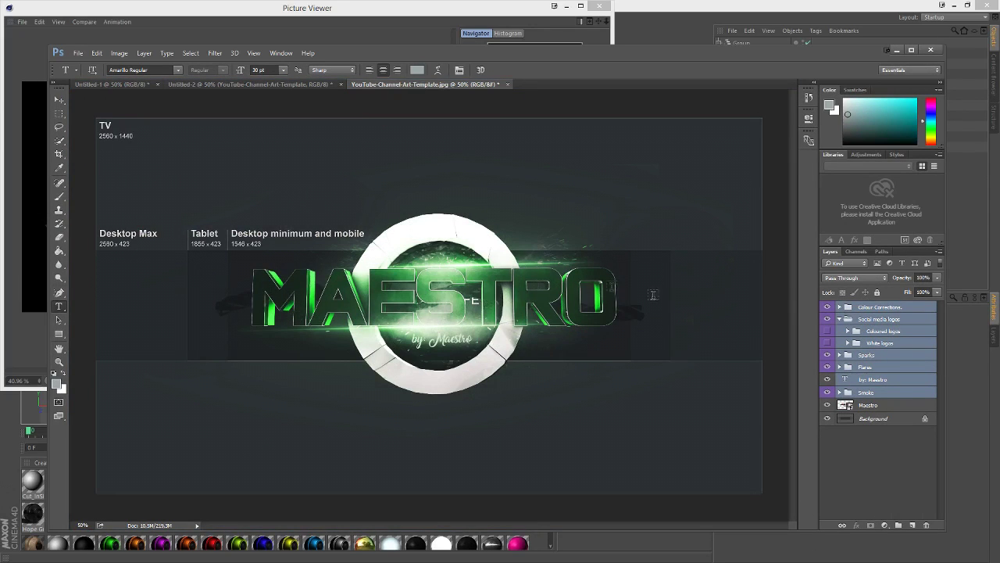
Step: Expand the Colour Corrections group and hide its active CC. folder plus the Social media logos, Sparks, Flares and Smoke groups
{"action": "left_click", "coordinate": [840, 318]}
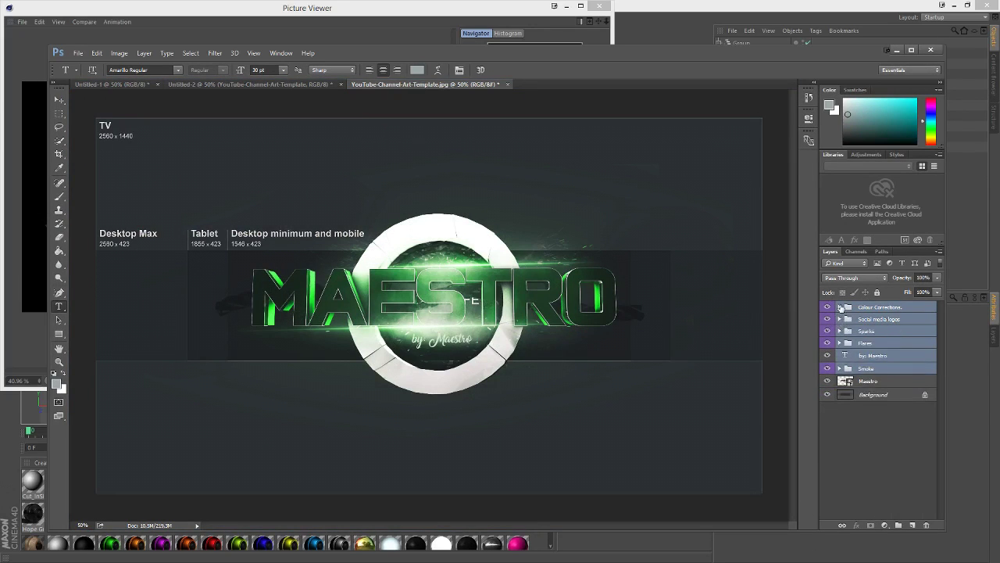
{"action": "left_click", "coordinate": [840, 308]}
{"action": "left_click", "coordinate": [831, 379]}
{"action": "left_click_drag", "start_coordinate": [829, 501], "coordinate": [829, 511]}
{"action": "scroll", "coordinate": [860, 450], "scroll_direction": "down", "scroll_amount": 2}
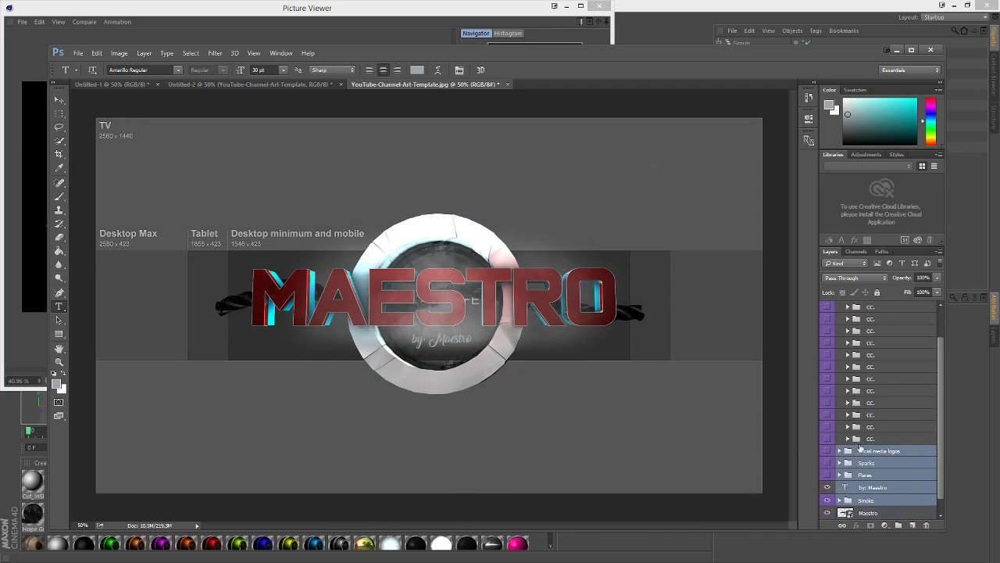
{"action": "left_click", "coordinate": [828, 487]}
{"action": "left_click", "coordinate": [839, 486]}
{"action": "scroll", "coordinate": [839, 472], "scroll_direction": "up", "scroll_amount": 2}
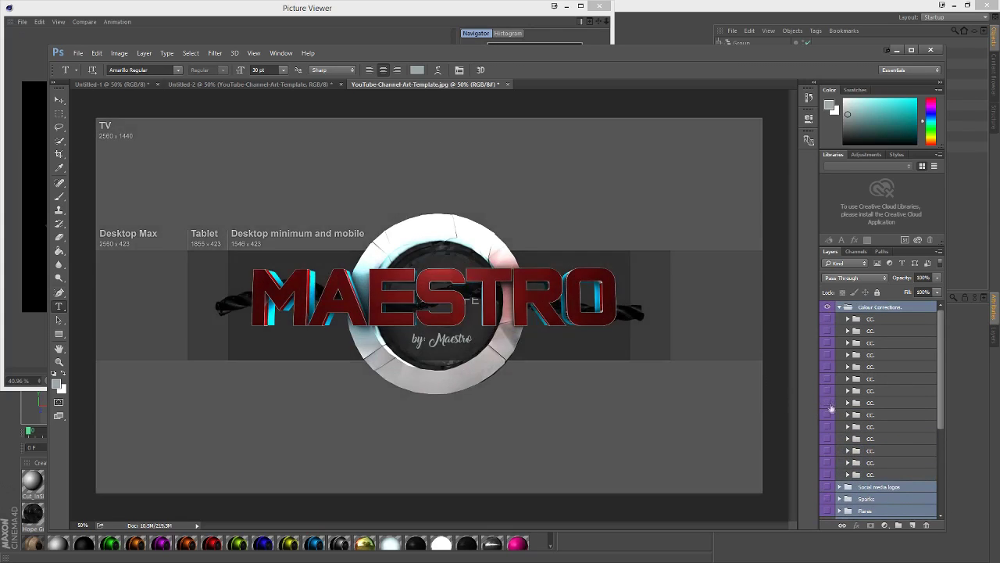
Step: Show the eighth CC. colour correction folder and briefly try the twelfth one on the Maestro artwork
{"action": "left_click", "coordinate": [829, 404]}
{"action": "left_click", "coordinate": [829, 450]}
{"action": "left_click", "coordinate": [828, 450]}
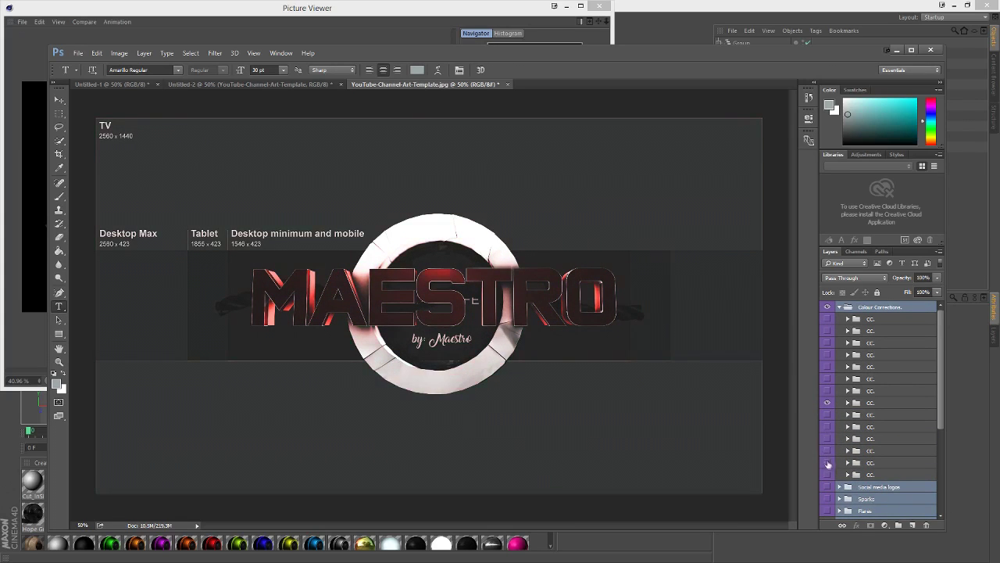
Step: Show the tenth and thirteenth CC. colour correction folders, briefly trying the fourth and fifth ones on the artwork
{"action": "left_click", "coordinate": [828, 463]}
{"action": "left_click", "coordinate": [828, 360]}
{"action": "left_click", "coordinate": [827, 360]}
{"action": "left_click", "coordinate": [828, 371]}
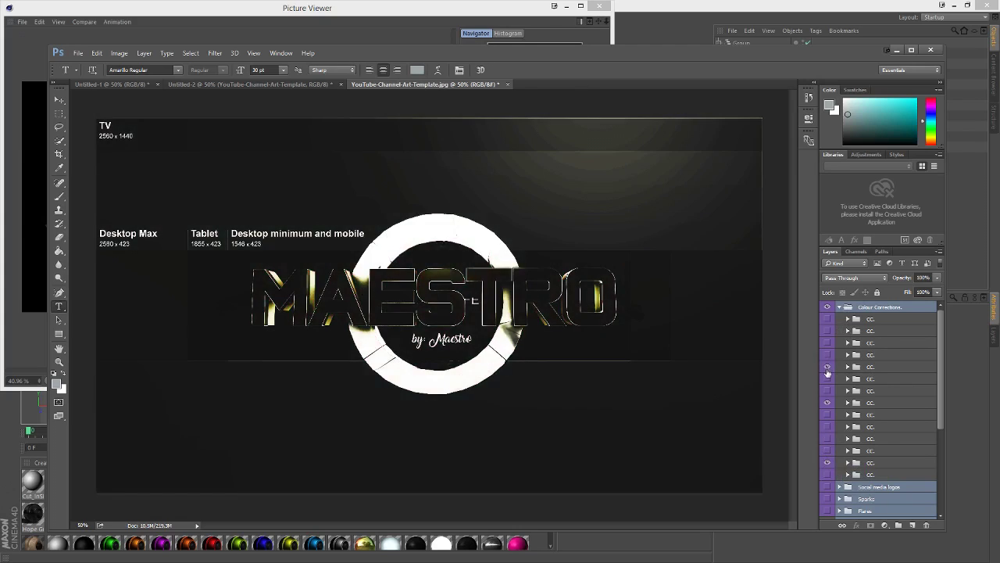
{"action": "left_click", "coordinate": [827, 371]}
{"action": "left_click", "coordinate": [826, 427]}
Step: Apply a Hue/Saturation adjustment with Lightness +10 to the Maestro render layer
{"action": "scroll", "coordinate": [860, 454], "scroll_direction": "down", "scroll_amount": 4}
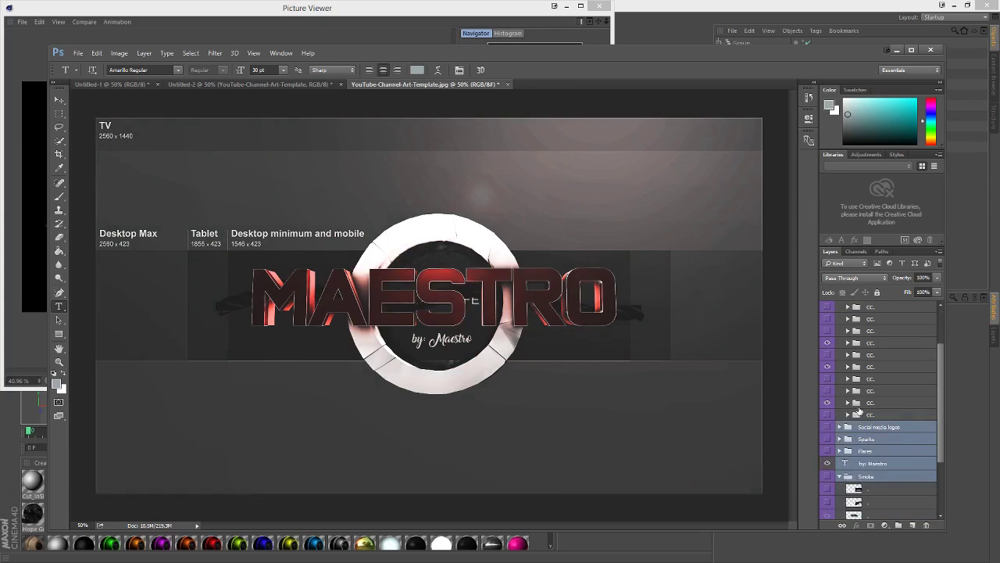
{"action": "left_click", "coordinate": [866, 500]}
{"action": "key", "text": "ctrl+u"}
{"action": "left_click_drag", "start_coordinate": [526, 116], "coordinate": [670, 361]}
{"action": "left_click_drag", "start_coordinate": [616, 490], "coordinate": [621, 488]}
{"action": "left_click", "coordinate": [724, 380]}
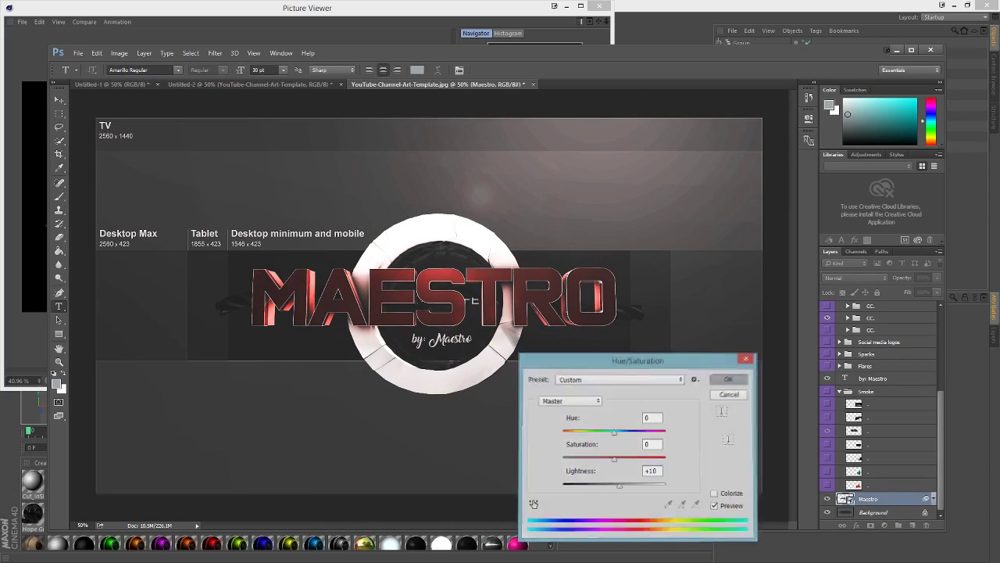
Step: Show the Smoke group and place its first smoke layer over the centre of the MAESTRO text
{"action": "scroll", "coordinate": [874, 478], "scroll_direction": "up", "scroll_amount": 3}
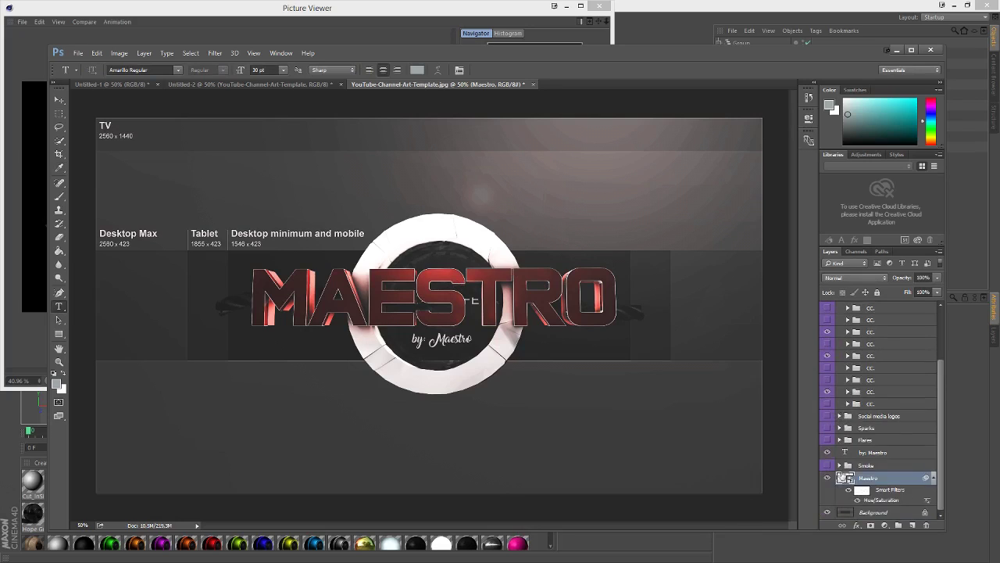
{"action": "left_click", "coordinate": [828, 478]}
{"action": "left_click", "coordinate": [59, 100]}
{"action": "left_click", "coordinate": [881, 479]}
{"action": "left_click_drag", "start_coordinate": [668, 385], "coordinate": [468, 315]}
Step: Show the fifth and fourth smoke layers, place them over the MAESTRO text on either side of the ring's centre, and collapse the Smoke group
{"action": "scroll", "coordinate": [872, 496], "scroll_direction": "down", "scroll_amount": 1}
{"action": "scroll", "coordinate": [873, 495], "scroll_direction": "down", "scroll_amount": 4}
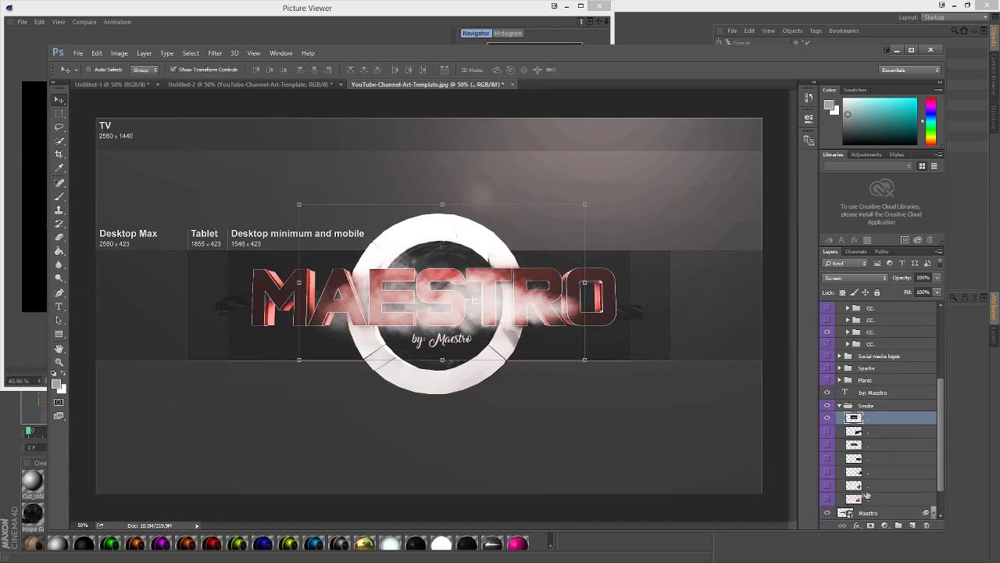
{"action": "left_click", "coordinate": [827, 472]}
{"action": "left_click", "coordinate": [875, 472]}
{"action": "left_click_drag", "start_coordinate": [688, 382], "coordinate": [358, 305]}
{"action": "left_click", "coordinate": [875, 458]}
{"action": "left_click", "coordinate": [827, 458]}
{"action": "left_click_drag", "start_coordinate": [688, 382], "coordinate": [481, 303]}
{"action": "left_click", "coordinate": [840, 406]}
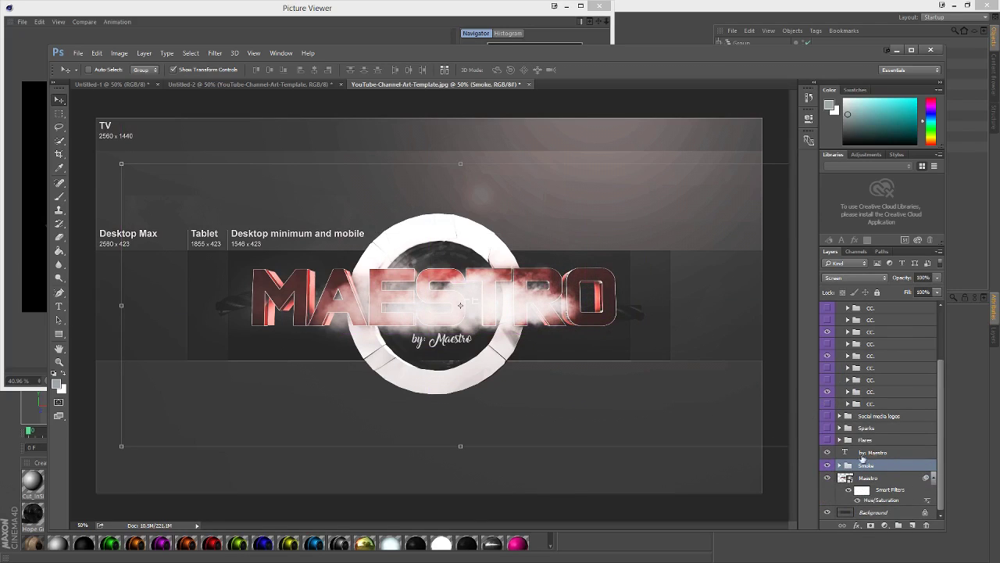
Step: Set the Smoke group's opacity to 70% and collapse the Colour Corrections group
{"action": "left_click_drag", "start_coordinate": [913, 292], "coordinate": [915, 291]}
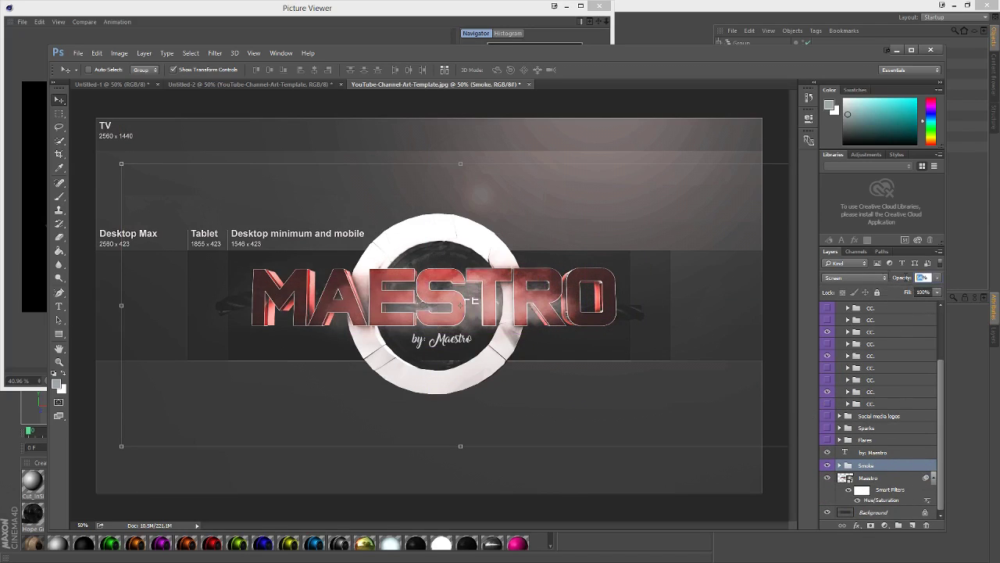
{"action": "type", "text": "70"}
{"action": "key", "text": "Return"}
{"action": "scroll", "coordinate": [847, 416], "scroll_direction": "up", "scroll_amount": 5}
{"action": "left_click", "coordinate": [840, 307]}
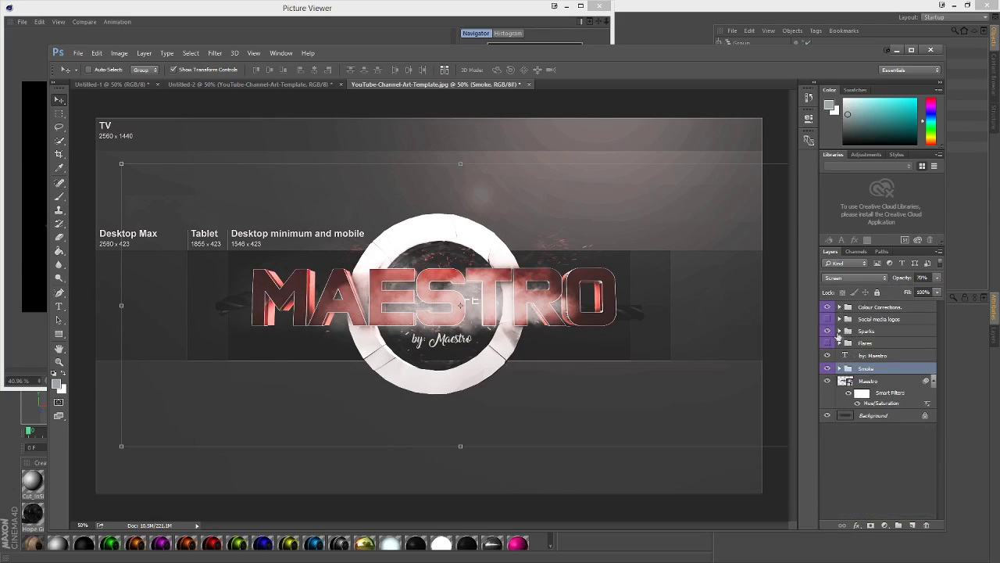
Step: In the Sparks group, hide Capa 155 copia 2, move the sexy! layer up over the MAESTRO text and erase its stray sparks
{"action": "left_click", "coordinate": [840, 331]}
{"action": "left_click", "coordinate": [826, 344]}
{"action": "left_click", "coordinate": [854, 384]}
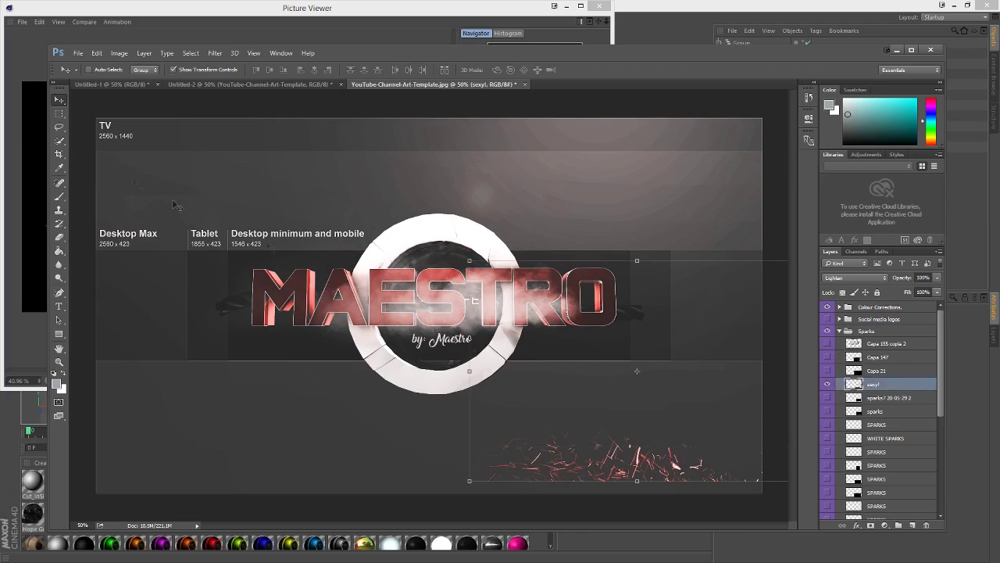
{"action": "left_click_drag", "start_coordinate": [575, 428], "coordinate": [399, 299]}
{"action": "left_click_drag", "start_coordinate": [525, 317], "coordinate": [522, 306]}
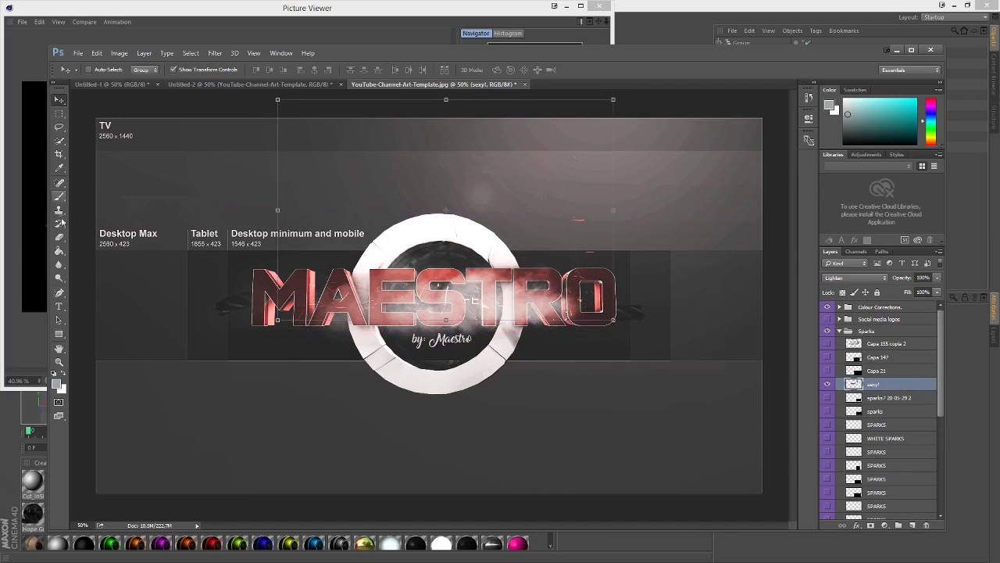
{"action": "key", "text": "e"}
{"action": "key", "text": "v"}
Step: Show the Capa 21 spark layer and move it up and left so it surrounds the MAESTRO text
{"action": "left_click", "coordinate": [877, 371]}
{"action": "left_click", "coordinate": [827, 371]}
{"action": "left_click_drag", "start_coordinate": [617, 412], "coordinate": [513, 383]}
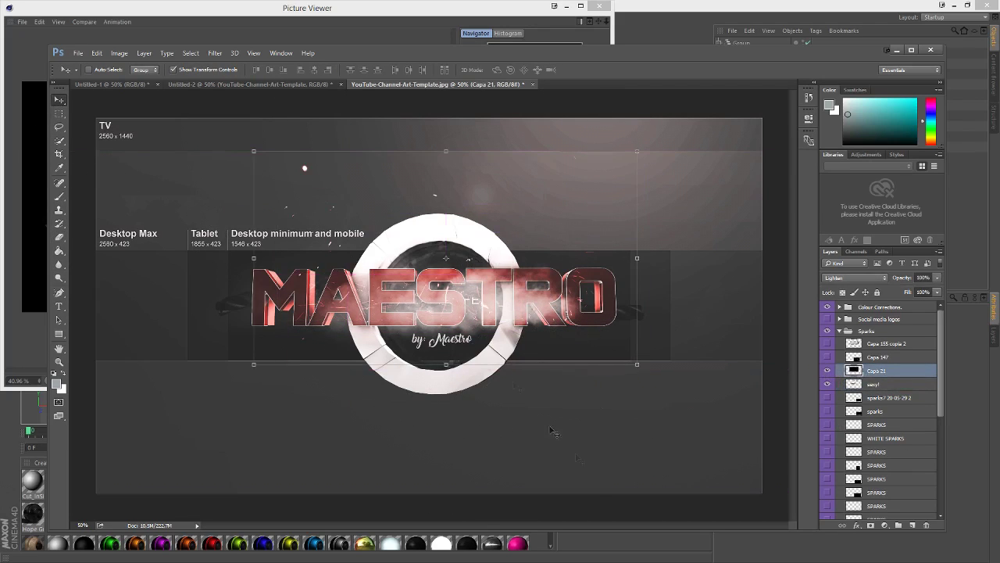
Step: Preview the other spark layers, show the one named sparks over the ring's upper half, and collapse the Sparks group
{"action": "left_click", "coordinate": [875, 465]}
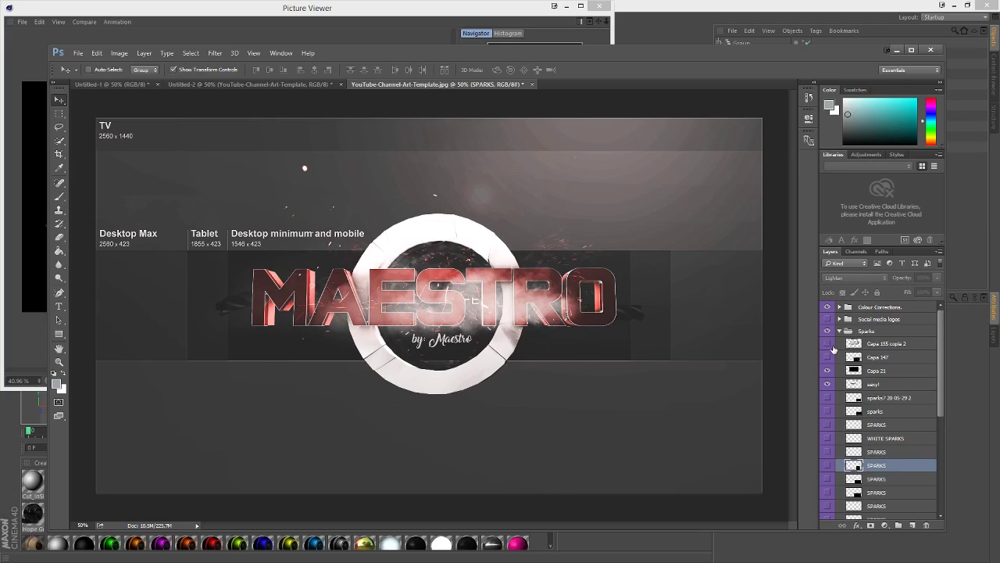
{"action": "scroll", "coordinate": [833, 415], "scroll_direction": "down", "scroll_amount": 2}
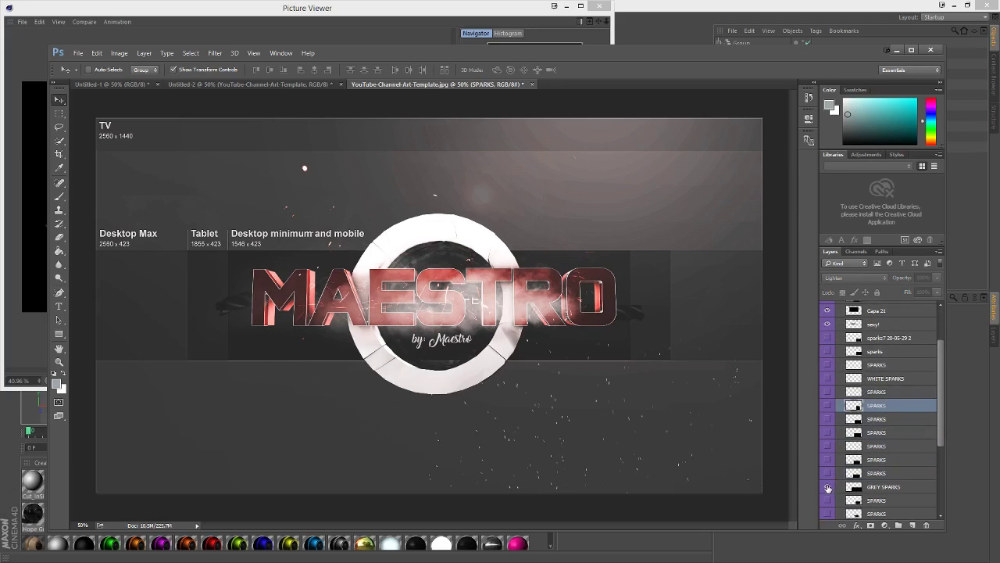
{"action": "scroll", "coordinate": [828, 437], "scroll_direction": "up", "scroll_amount": 2}
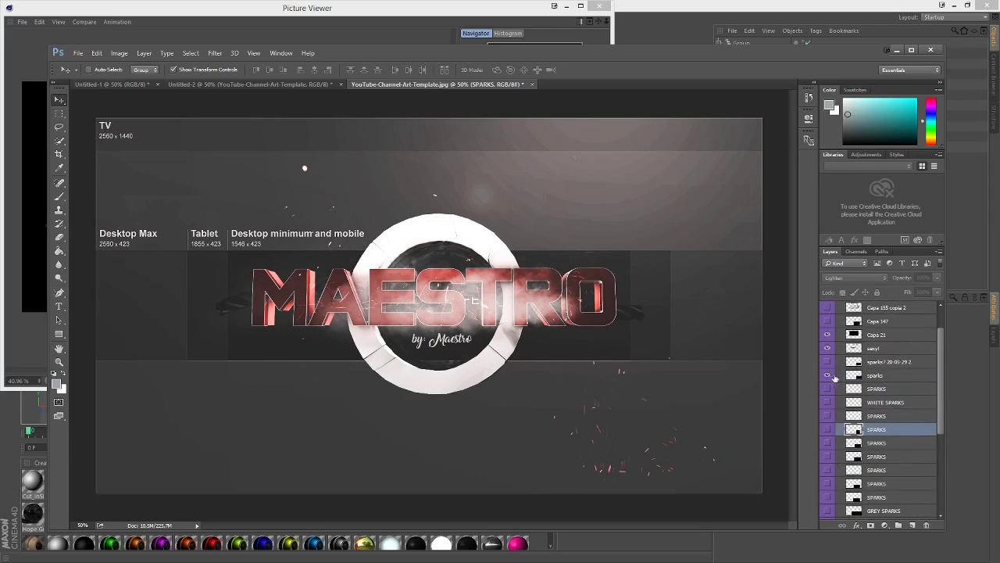
{"action": "left_click", "coordinate": [835, 376]}
{"action": "scroll", "coordinate": [855, 379], "scroll_direction": "up", "scroll_amount": 3}
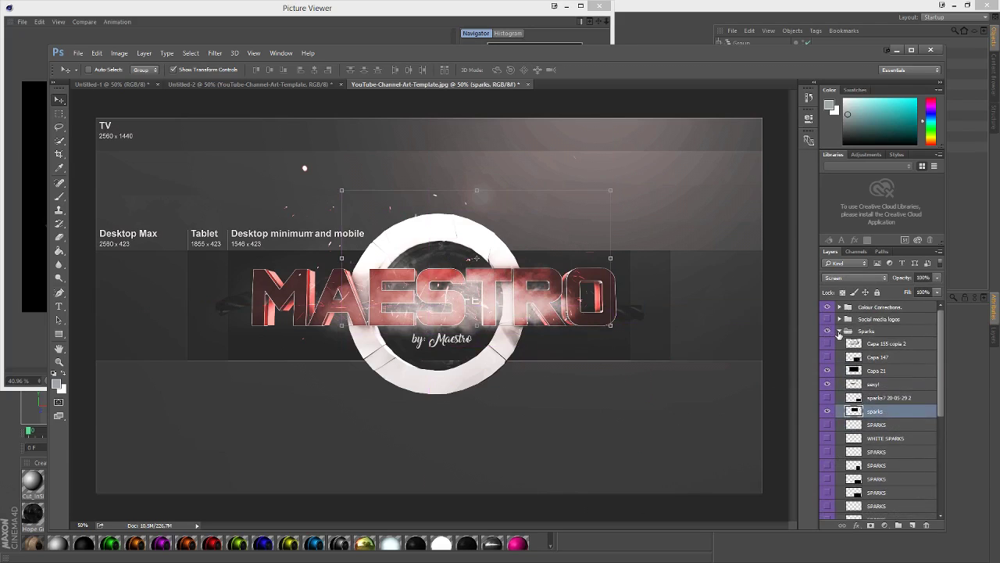
{"action": "left_click", "coordinate": [839, 332]}
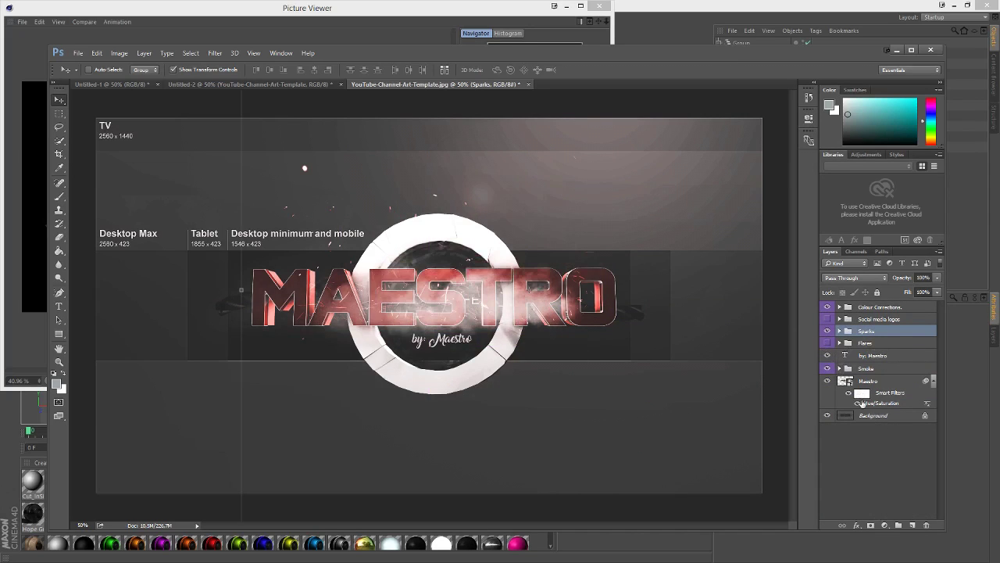
Step: Show and expand the Flares group, leaving only its third flare layer visible
{"action": "left_click", "coordinate": [839, 342]}
{"action": "left_click", "coordinate": [826, 411]}
{"action": "left_click_drag", "start_coordinate": [828, 397], "coordinate": [828, 412]}
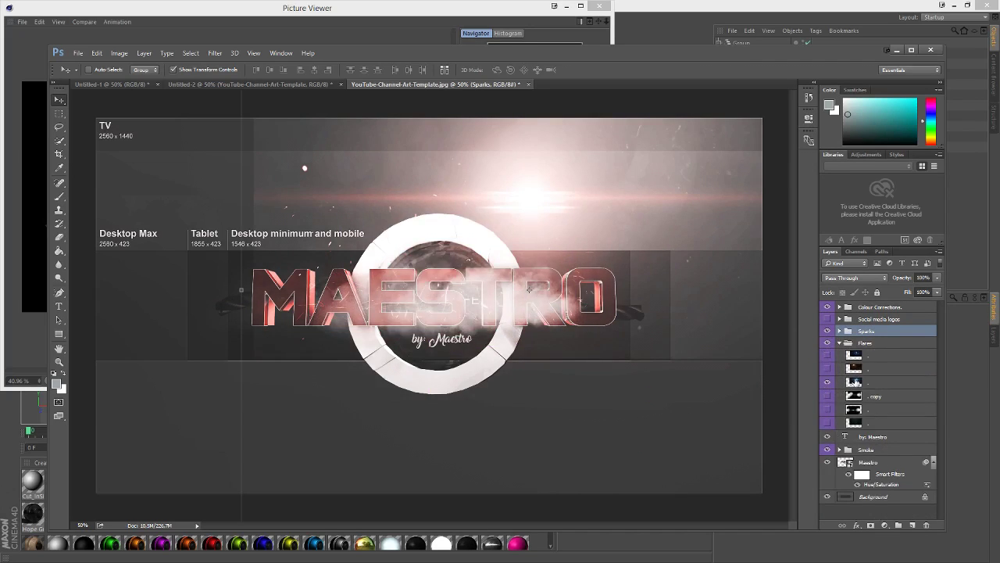
Step: Try the third flare centred over the ring at 25% opacity
{"action": "left_click", "coordinate": [874, 382]}
{"action": "left_click_drag", "start_coordinate": [470, 198], "coordinate": [364, 331]}
{"action": "left_click", "coordinate": [937, 277]}
{"action": "left_click_drag", "start_coordinate": [938, 291], "coordinate": [896, 289]}
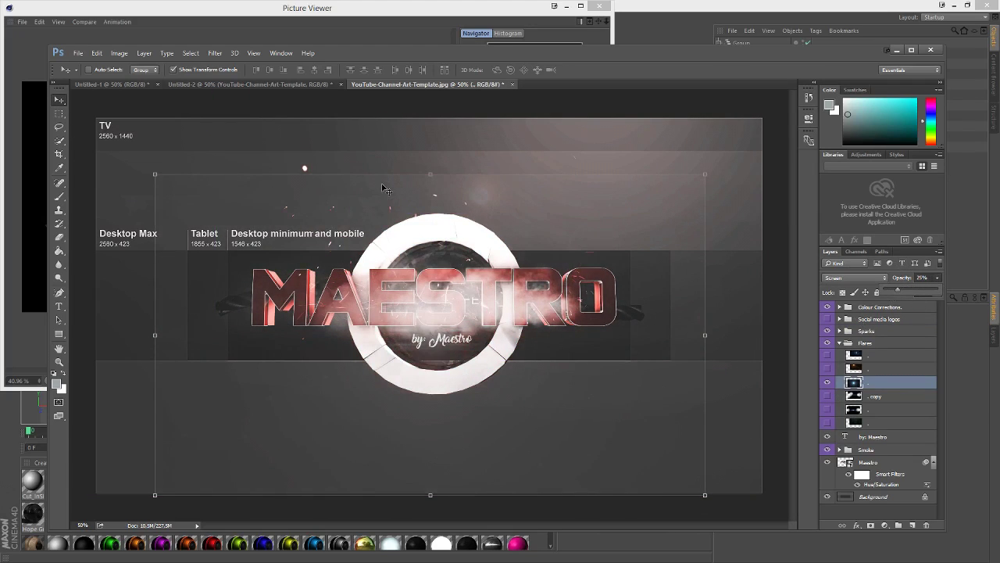
Step: Hide the third flare, then show the . copy flare along the text's upper right edge and the flare below it along the lower left edge
{"action": "left_click", "coordinate": [827, 382]}
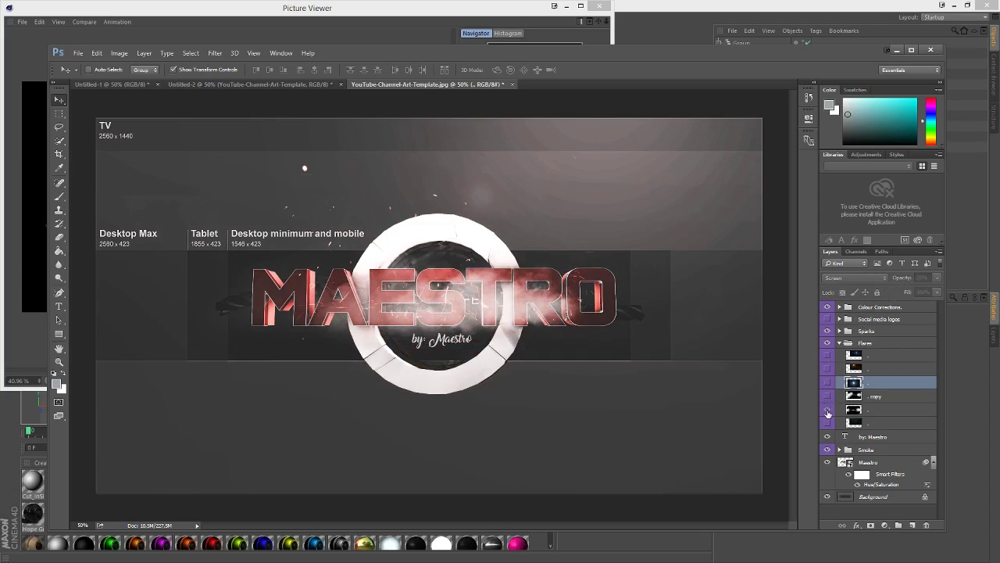
{"action": "left_click", "coordinate": [828, 411]}
{"action": "left_click", "coordinate": [828, 396]}
{"action": "left_click", "coordinate": [894, 396]}
{"action": "left_click_drag", "start_coordinate": [456, 252], "coordinate": [503, 252]}
{"action": "left_click", "coordinate": [894, 410]}
{"action": "left_click_drag", "start_coordinate": [408, 329], "coordinate": [390, 331]}
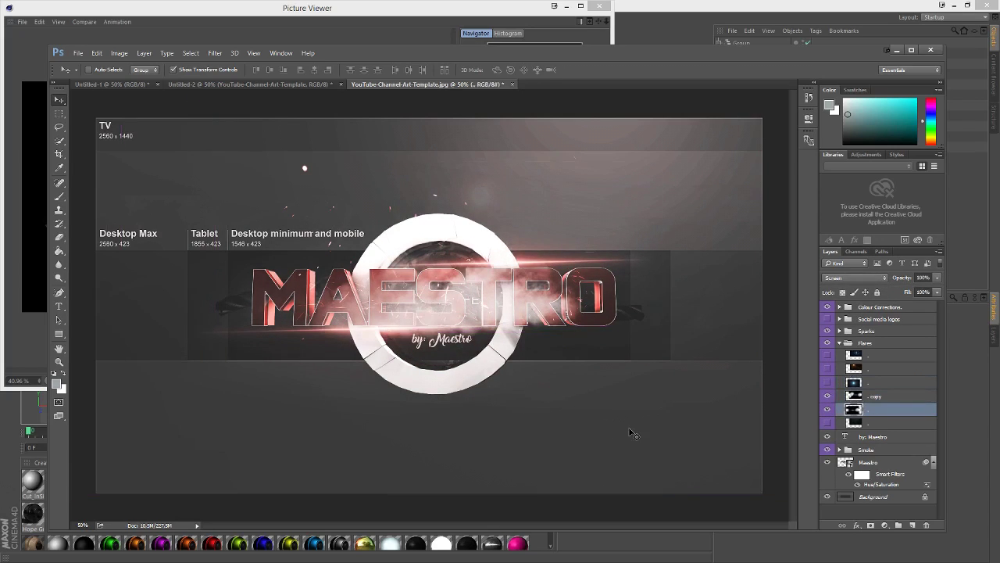
{"action": "left_click", "coordinate": [839, 343]}
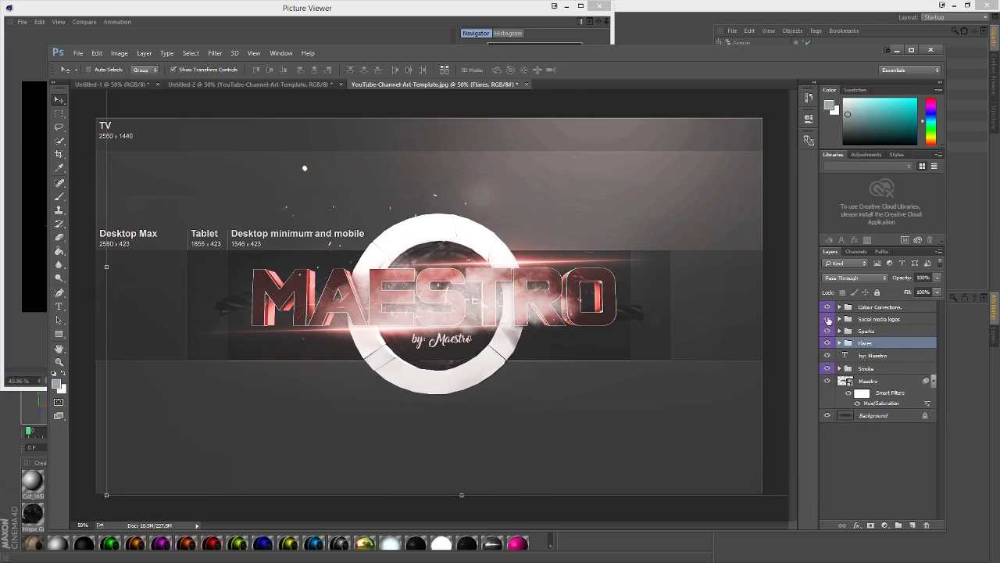
Step: Show only the White logos in the Social media logos group and move the row below the left half of the MAESTRO text
{"action": "left_click", "coordinate": [870, 321]}
{"action": "left_click", "coordinate": [839, 320]}
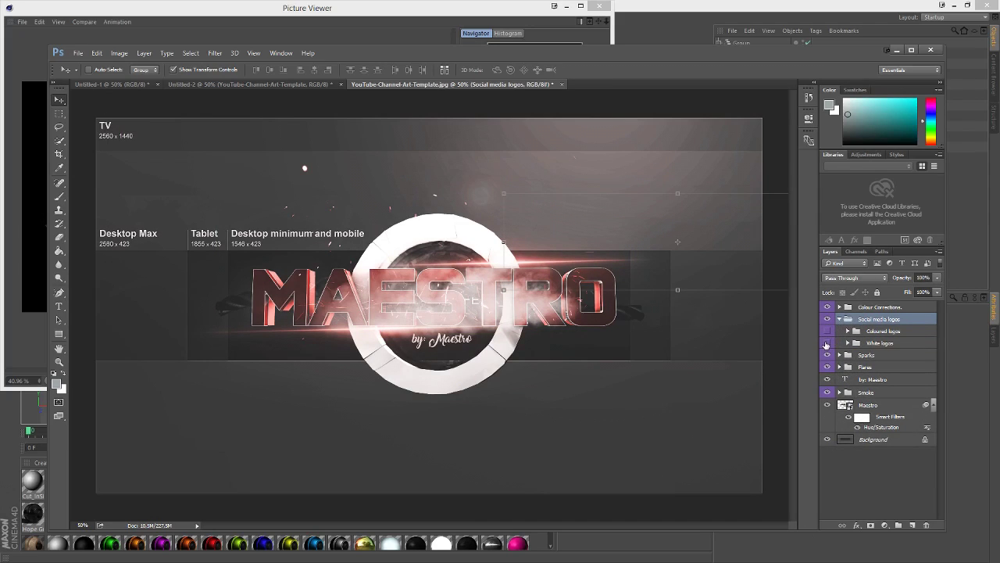
{"action": "left_click", "coordinate": [840, 344]}
{"action": "left_click_drag", "start_coordinate": [724, 210], "coordinate": [220, 358]}
Step: Expand the White logos group and hide every logo except Youtube Play button and Twitter
{"action": "left_click", "coordinate": [848, 343]}
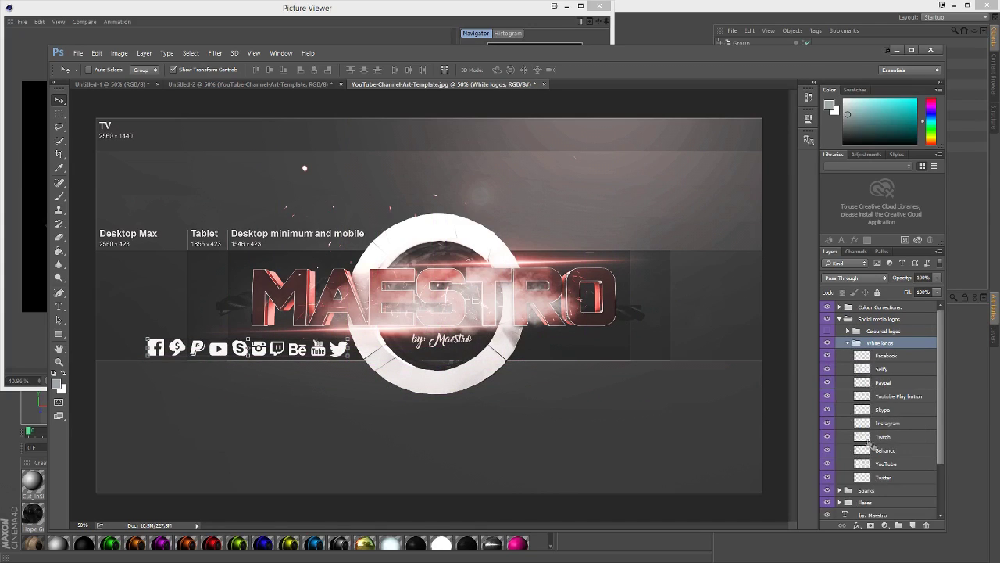
{"action": "left_click_drag", "start_coordinate": [831, 454], "coordinate": [829, 403]}
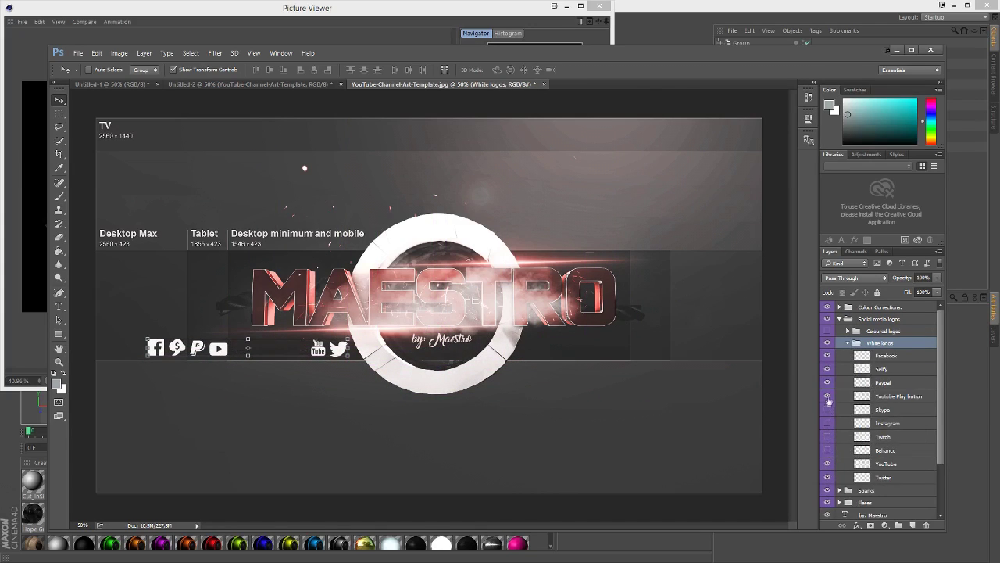
{"action": "left_click", "coordinate": [828, 464]}
{"action": "left_click_drag", "start_coordinate": [827, 355], "coordinate": [828, 382]}
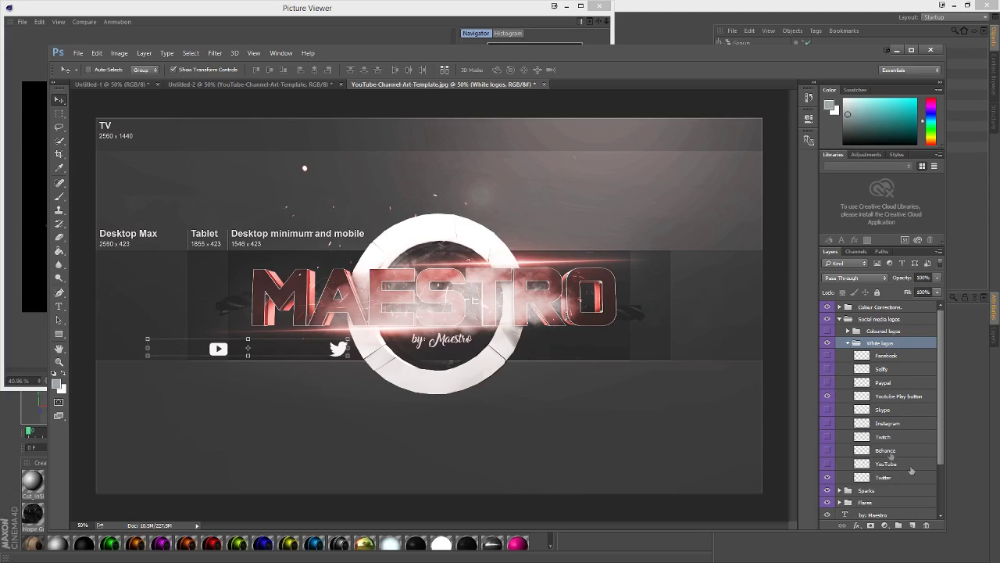
Step: Move the Twitter logo to the right of the ring, below the MAESTRO text
{"action": "left_click", "coordinate": [905, 490]}
{"action": "left_click", "coordinate": [894, 478]}
{"action": "left_click_drag", "start_coordinate": [338, 349], "coordinate": [444, 350]}
{"action": "left_click_drag", "start_coordinate": [335, 353], "coordinate": [655, 360]}
Step: Add the text "ayemaestro" directly to the right of the Twitter logo
{"action": "left_click", "coordinate": [58, 307]}
{"action": "left_click", "coordinate": [468, 237]}
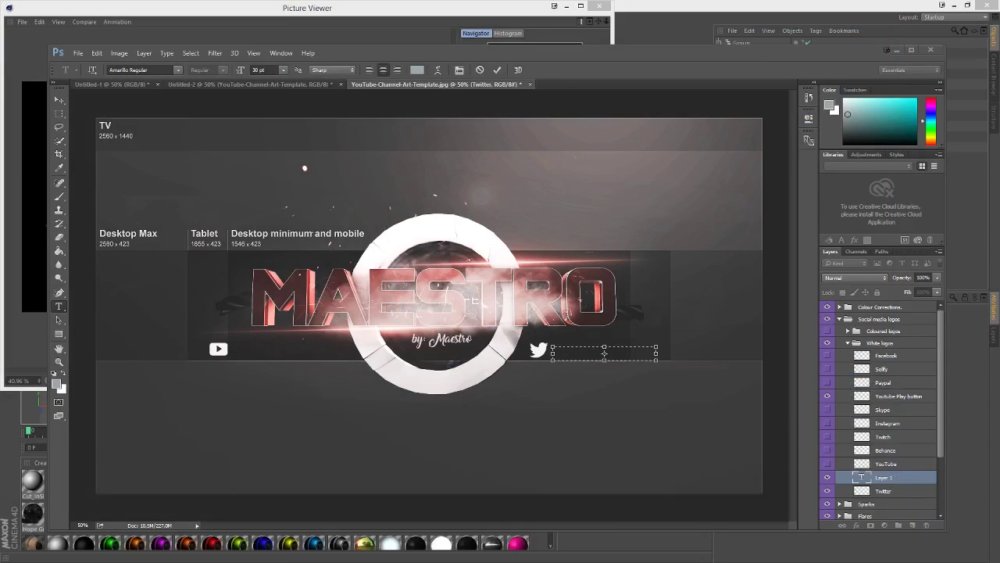
{"action": "left_click_drag", "start_coordinate": [604, 346], "coordinate": [606, 333]}
{"action": "type", "text": "ayemaestro"}
{"action": "left_click_drag", "start_coordinate": [636, 385], "coordinate": [611, 394]}
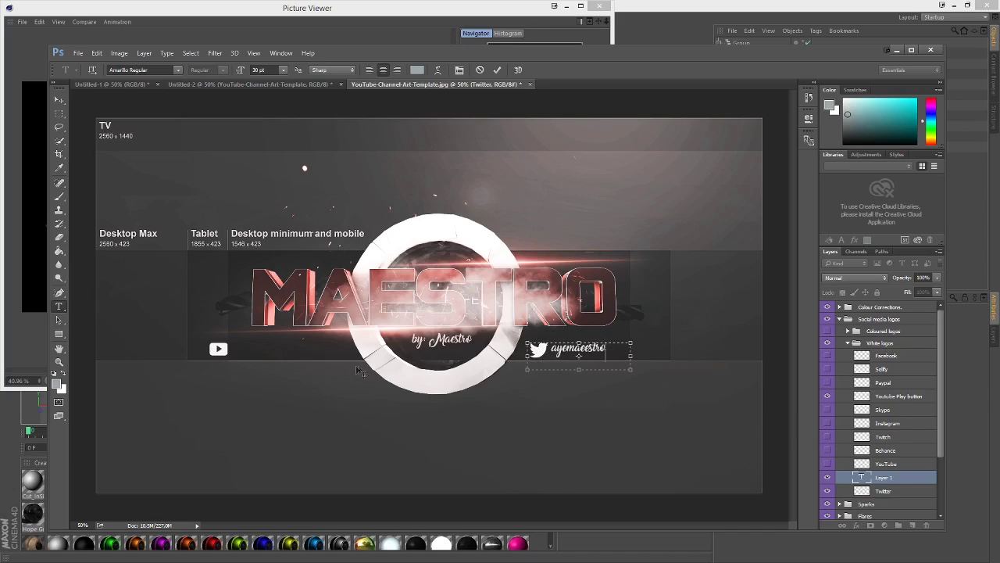
Step: Move the Youtube Play button logo right, next to the ring's left side below the MAESTRO text
{"action": "scroll", "coordinate": [867, 427], "scroll_direction": "down", "scroll_amount": 3}
{"action": "left_click", "coordinate": [878, 465]}
{"action": "left_click", "coordinate": [881, 418]}
{"action": "left_click", "coordinate": [881, 320]}
{"action": "left_click", "coordinate": [60, 100]}
{"action": "key", "text": "ctrl+t"}
{"action": "left_click_drag", "start_coordinate": [220, 352], "coordinate": [329, 354]}
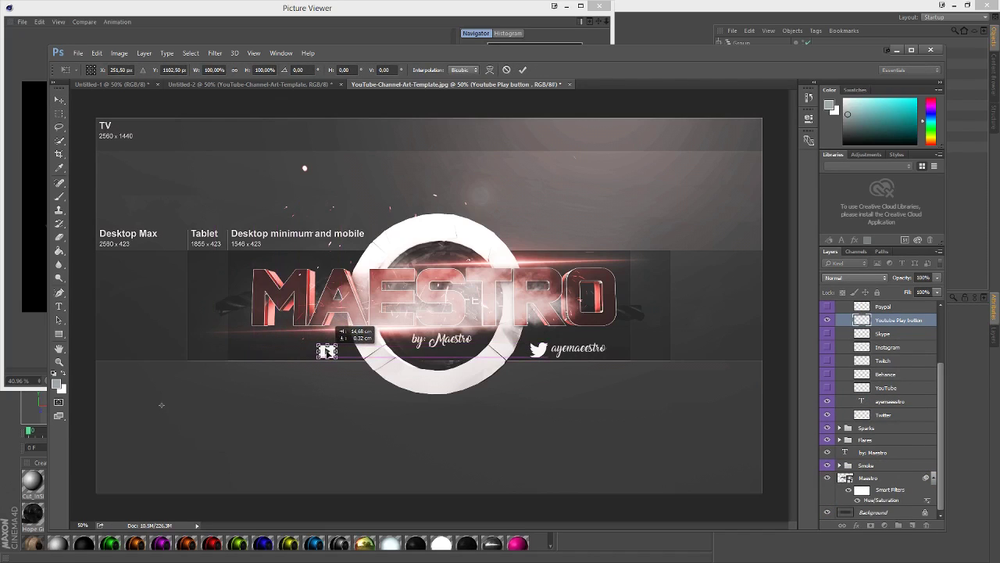
{"action": "left_click", "coordinate": [59, 306]}
{"action": "key", "text": "Return"}
Step: Add the text "ayemaestro" directly to the left of the Youtube Play button logo
{"action": "left_click_drag", "start_coordinate": [313, 351], "coordinate": [180, 369]}
{"action": "type", "text": "ayemaestro"}
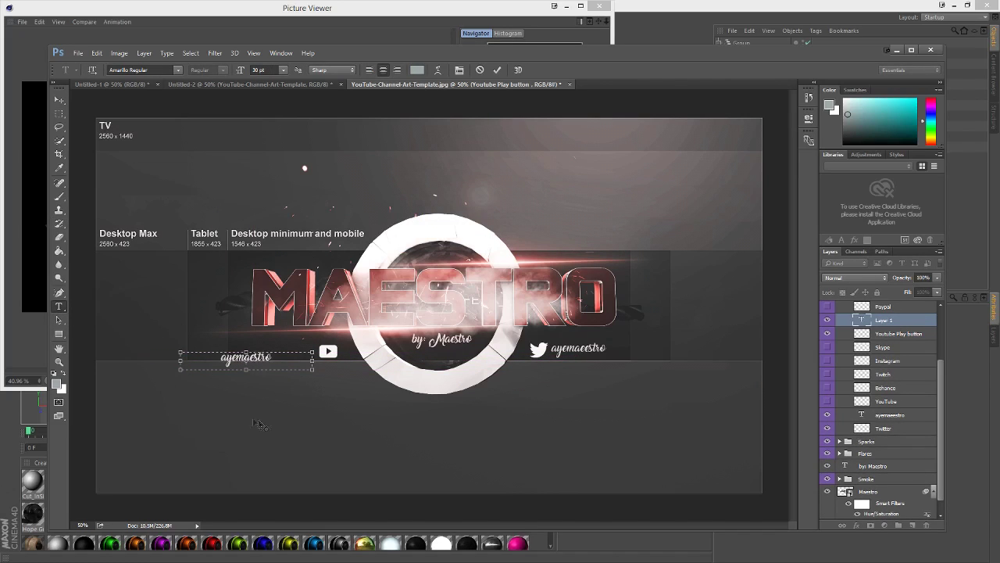
{"action": "left_click_drag", "start_coordinate": [286, 400], "coordinate": [325, 392]}
{"action": "scroll", "coordinate": [906, 388], "scroll_direction": "up", "scroll_amount": 2}
{"action": "left_click", "coordinate": [883, 327]}
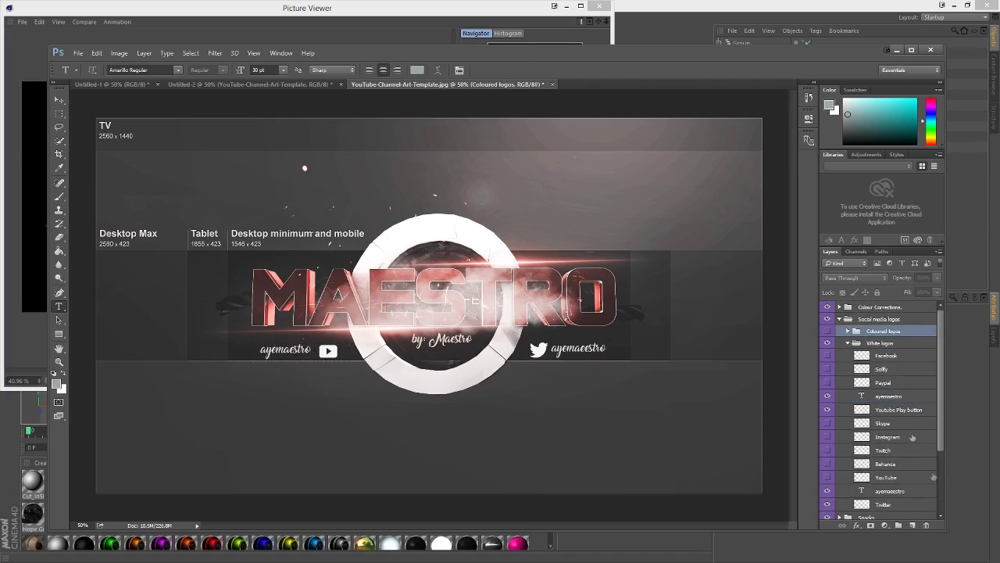
Step: Hide the by: Maestro text layer and collapse the White logos group
{"action": "scroll", "coordinate": [860, 425], "scroll_direction": "down", "scroll_amount": 4}
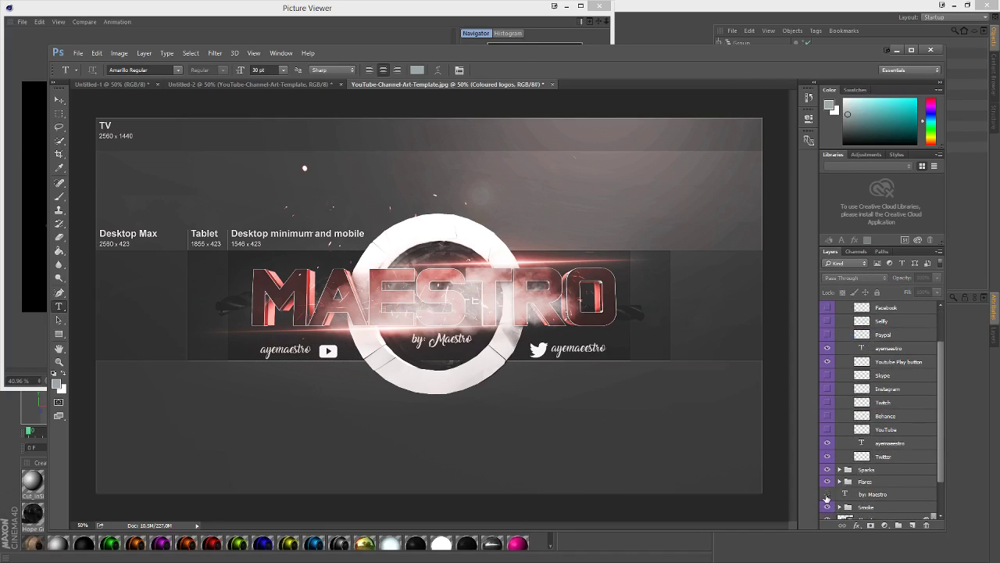
{"action": "left_click", "coordinate": [827, 496]}
{"action": "scroll", "coordinate": [875, 473], "scroll_direction": "up", "scroll_amount": 3}
{"action": "left_click", "coordinate": [848, 320]}
{"action": "left_click", "coordinate": [848, 320]}
{"action": "left_click", "coordinate": [847, 331]}
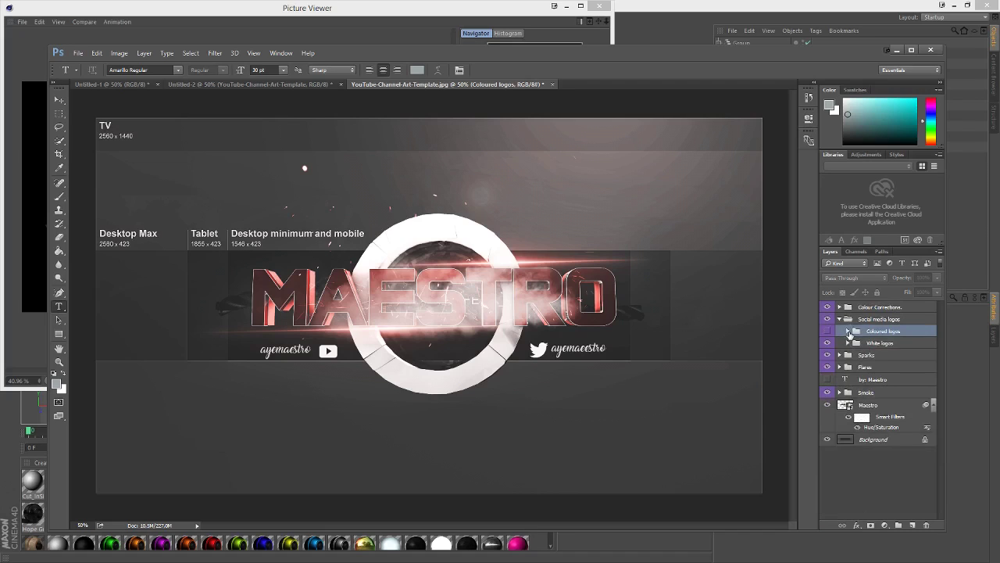
Step: Create a new layer filled with black, place it just above the Background layer and hide the template Background
{"action": "left_click", "coordinate": [829, 440]}
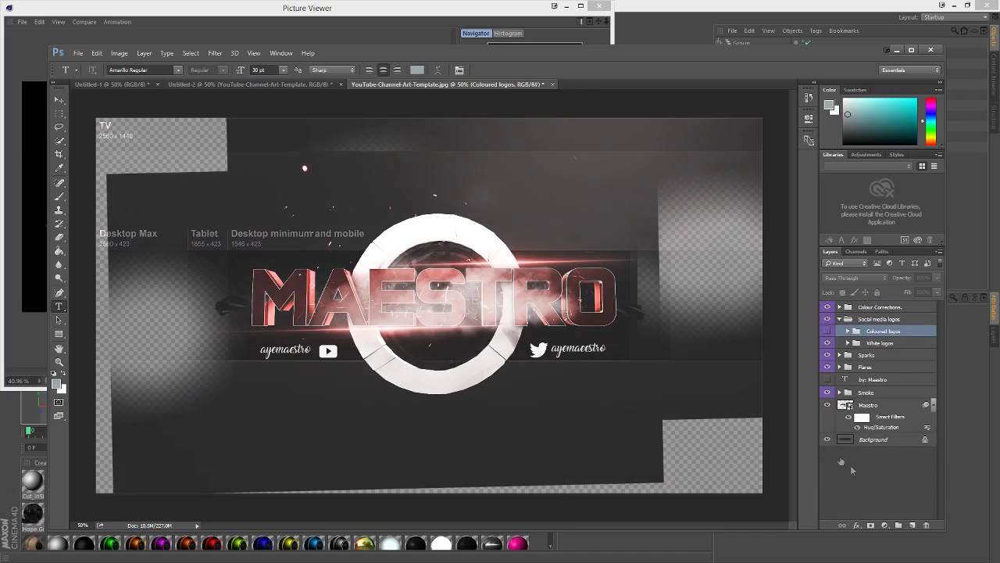
{"action": "left_click", "coordinate": [829, 440]}
{"action": "key", "text": "ctrl+shift+n"}
{"action": "key", "text": "Return"}
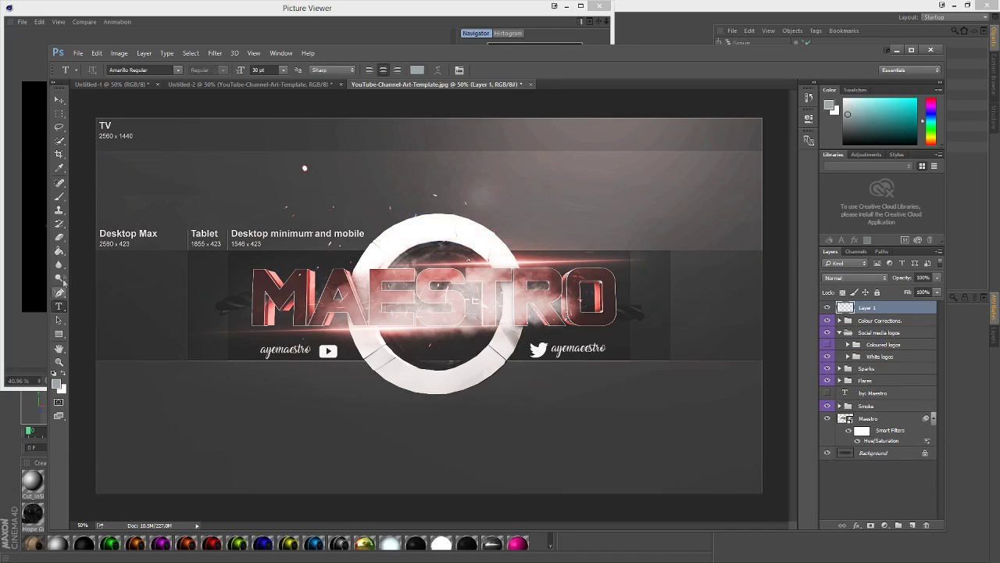
{"action": "left_click", "coordinate": [59, 250]}
{"action": "key", "text": "d"}
{"action": "key", "text": "alt+BackSpace"}
{"action": "left_click_drag", "start_coordinate": [855, 306], "coordinate": [860, 447]}
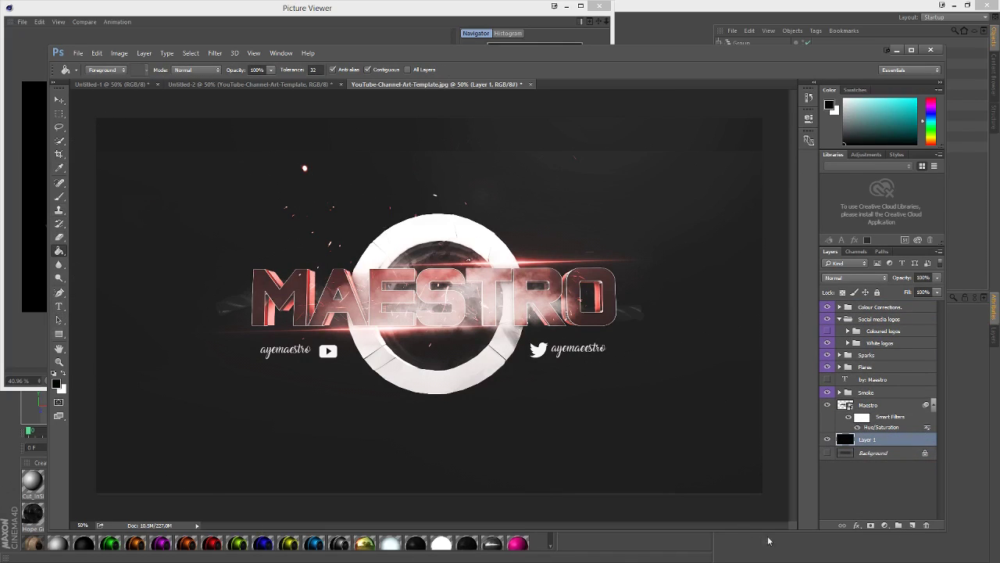
Step: Save the banner as a Photoshop file named Maestroredytbanner in the Pictures folder
{"action": "left_click", "coordinate": [873, 485]}
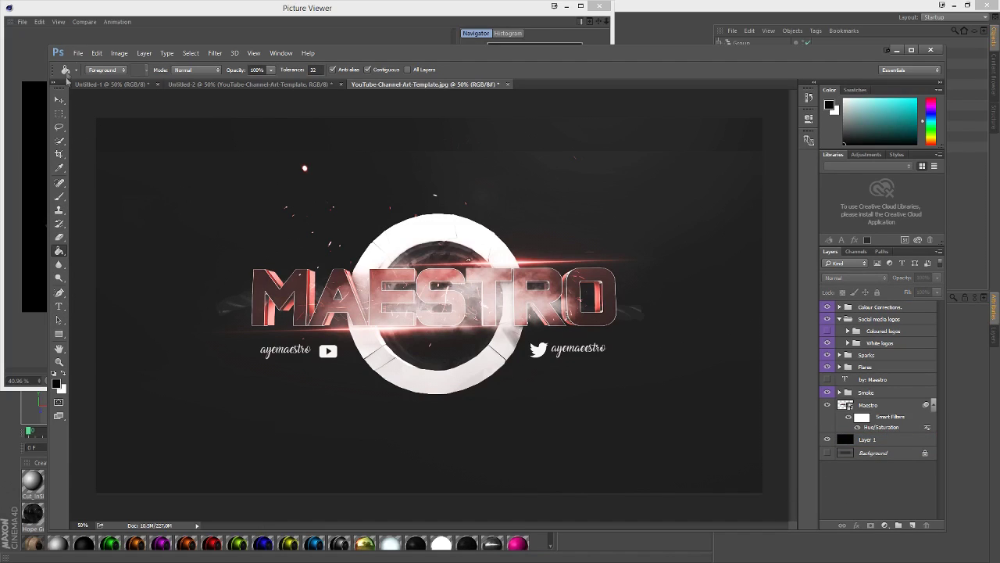
{"action": "left_click", "coordinate": [78, 53]}
{"action": "left_click", "coordinate": [110, 180]}
{"action": "type", "text": "Maestroredytbanner"}
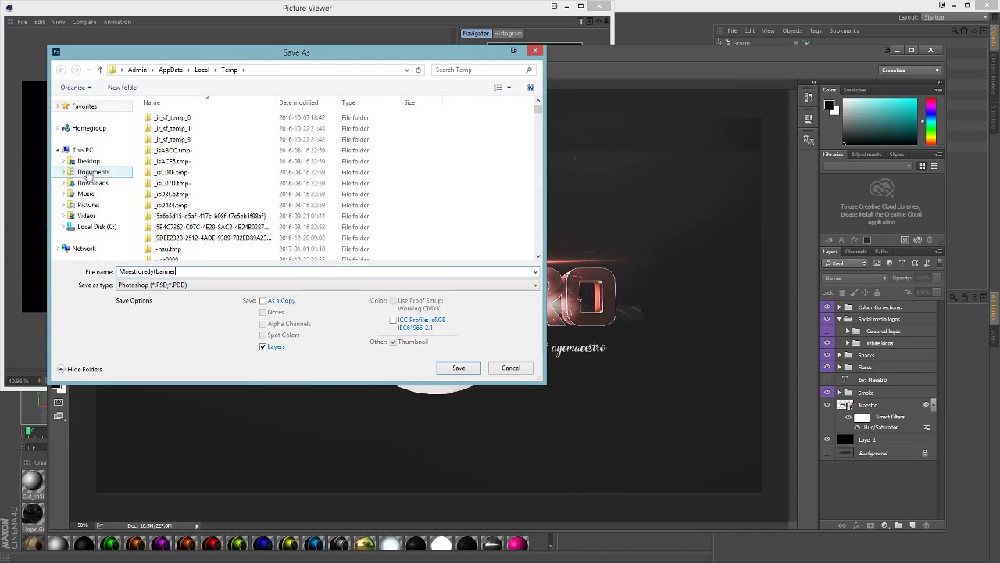
{"action": "left_click", "coordinate": [93, 171]}
{"action": "left_click", "coordinate": [88, 204]}
{"action": "left_click", "coordinate": [459, 367]}
{"action": "left_click", "coordinate": [618, 169]}
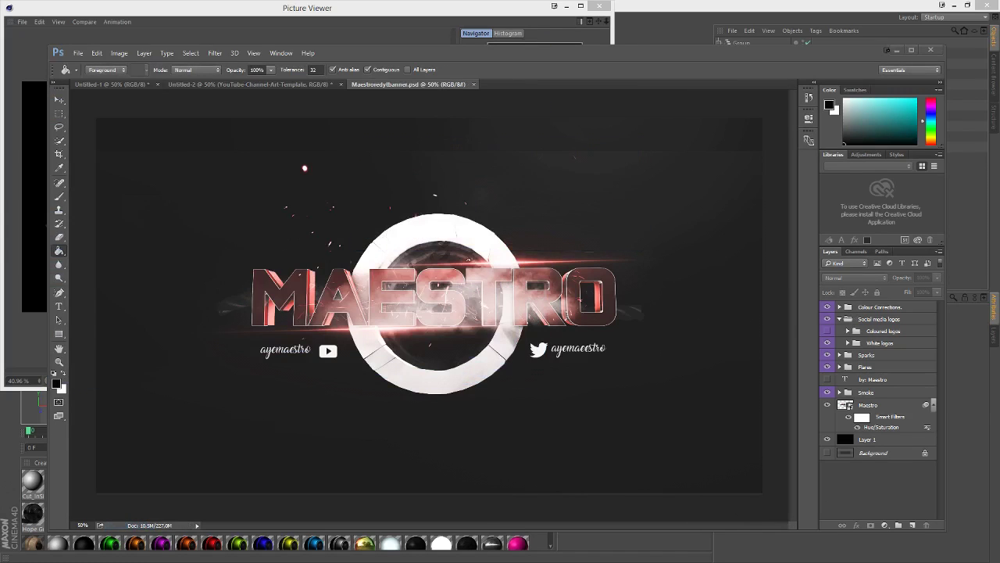
Step: Place the new-york-city-guide skyline image into the banner document as a new layer
{"action": "left_click_drag", "start_coordinate": [999, 233], "coordinate": [708, 233]}
{"action": "key", "text": "Return"}
{"action": "right_click", "coordinate": [868, 310]}
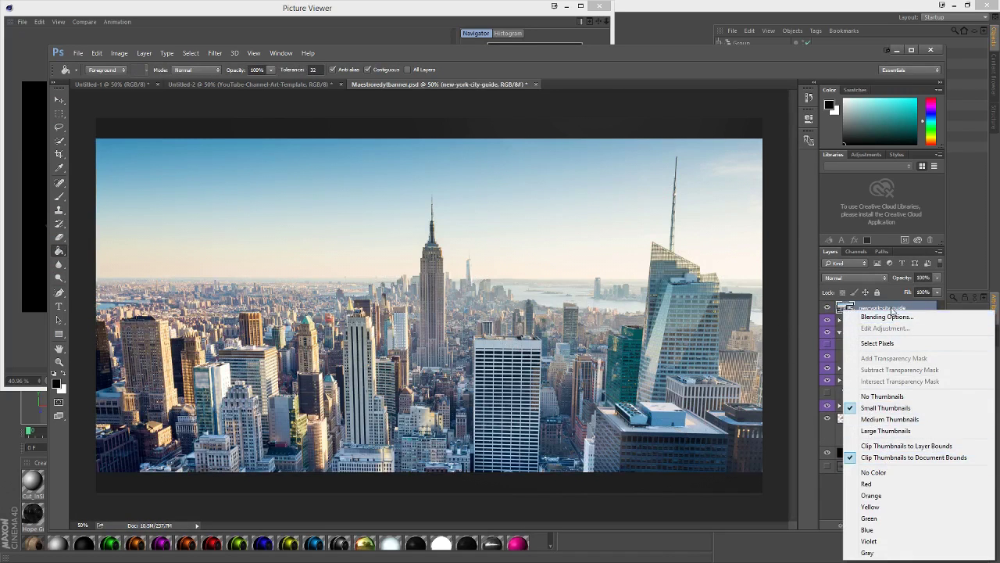
{"action": "right_click", "coordinate": [891, 309]}
{"action": "left_click", "coordinate": [785, 255]}
Step: Move the new-york-city-guide layer between Maestro and Layer 1 and set its opacity to 50%
{"action": "left_click_drag", "start_coordinate": [880, 308], "coordinate": [894, 443]}
{"action": "left_click", "coordinate": [828, 454]}
{"action": "left_click", "coordinate": [829, 453]}
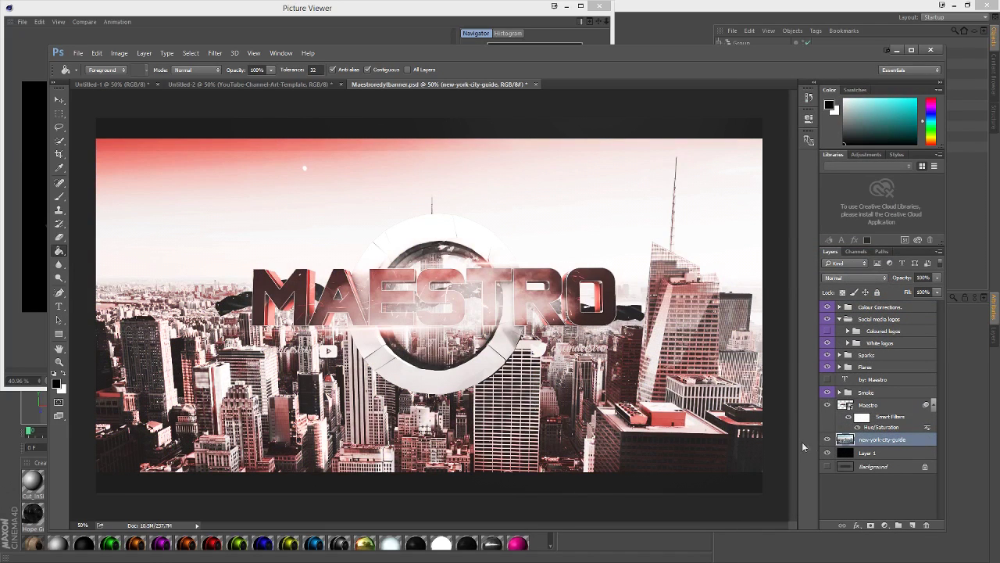
{"action": "left_click", "coordinate": [937, 277]}
{"action": "left_click_drag", "start_coordinate": [928, 291], "coordinate": [911, 287]}
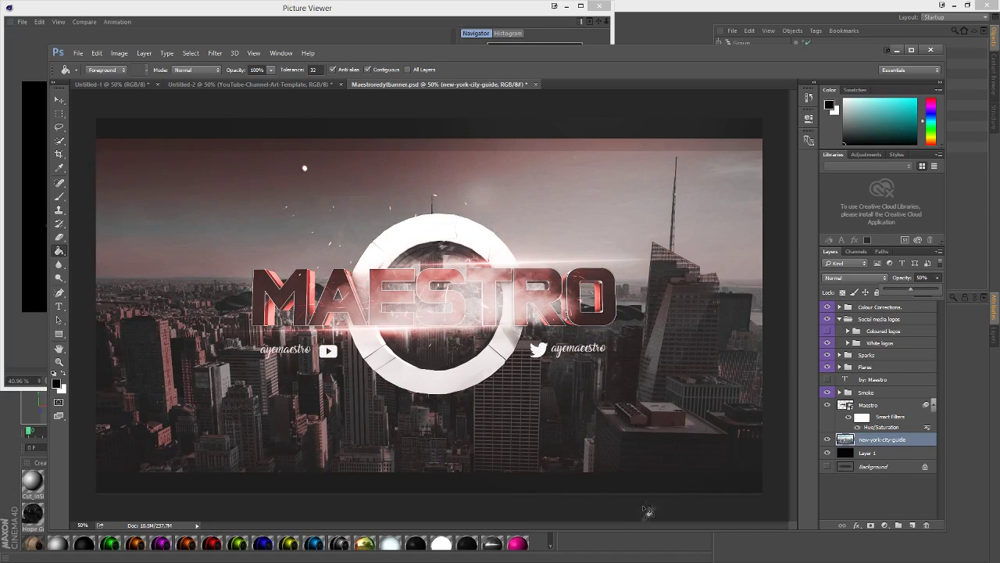
Step: Collapse the Social media logos group, expand Colour Corrections and hide its active CC. groups
{"action": "left_click", "coordinate": [839, 319]}
{"action": "left_click", "coordinate": [840, 307]}
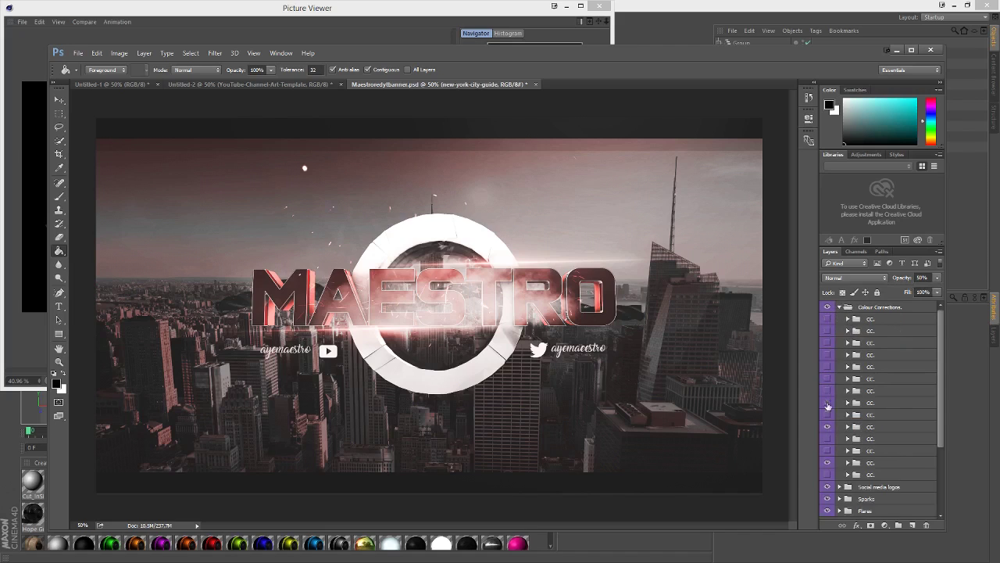
{"action": "left_click", "coordinate": [827, 426]}
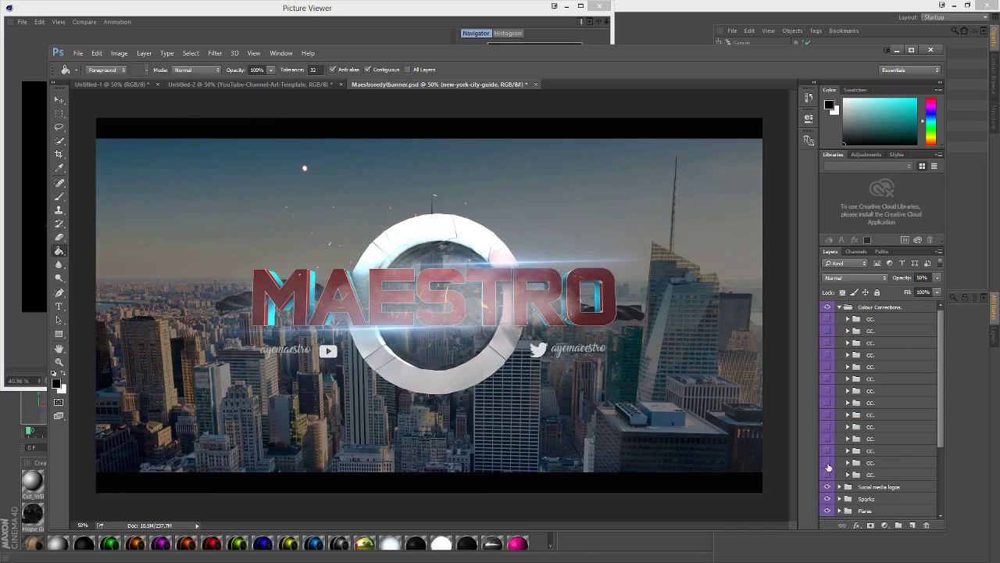
Step: Try a green colour grade by showing the second, sixth, eleventh and thirteenth CC. groups in Colour Corrections
{"action": "left_click", "coordinate": [826, 333]}
{"action": "left_click", "coordinate": [823, 391]}
{"action": "left_click", "coordinate": [829, 394]}
{"action": "left_click", "coordinate": [828, 440]}
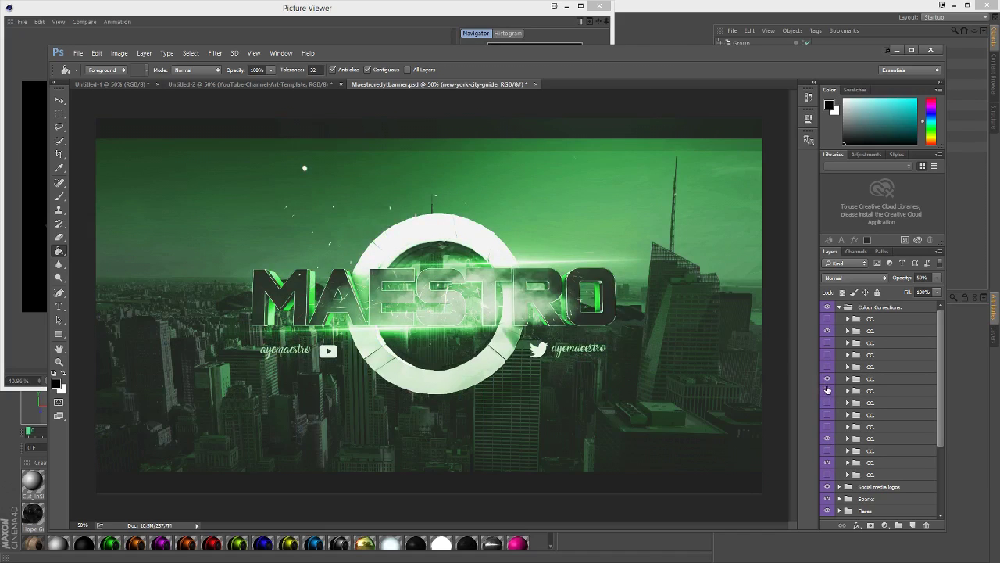
{"action": "left_click", "coordinate": [827, 388]}
{"action": "left_click", "coordinate": [827, 380]}
Step: Try further CC. combinations, then leave only the ninth group visible for a purple colour grade
{"action": "left_click", "coordinate": [828, 403]}
{"action": "left_click", "coordinate": [828, 392]}
{"action": "left_click", "coordinate": [827, 402]}
{"action": "left_click", "coordinate": [826, 415]}
{"action": "left_click", "coordinate": [827, 438]}
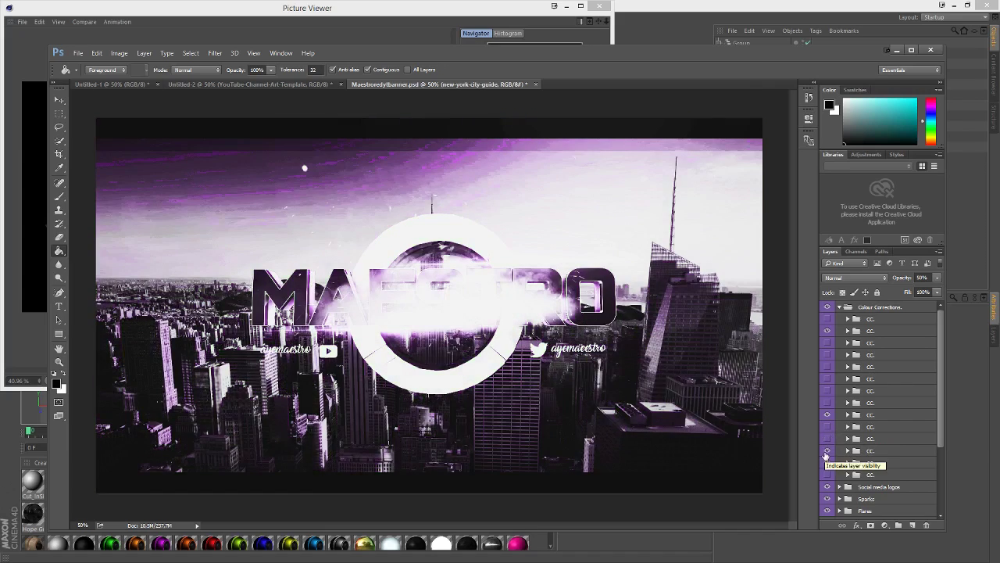
{"action": "left_click", "coordinate": [827, 419]}
{"action": "left_click", "coordinate": [828, 418]}
{"action": "left_click", "coordinate": [828, 332]}
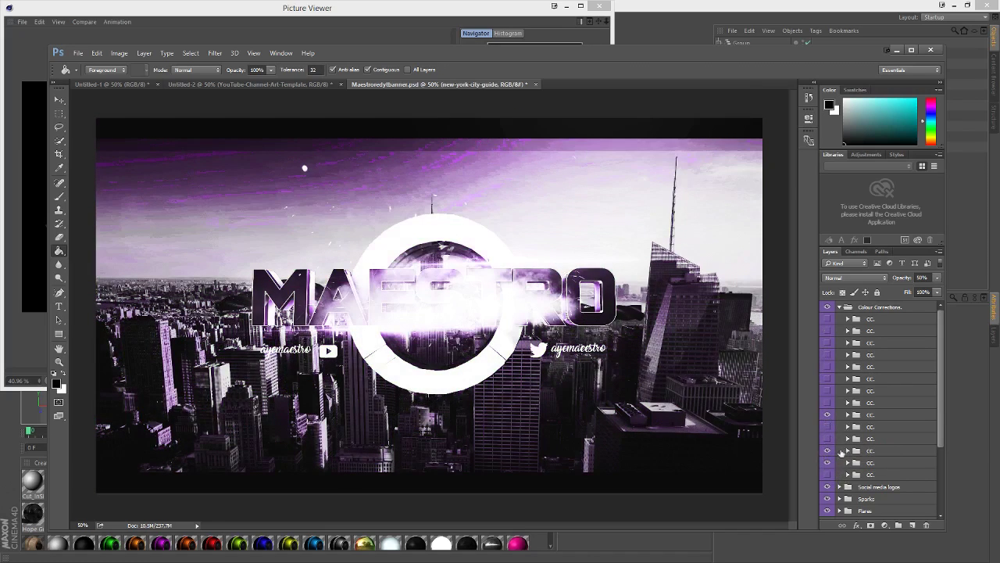
{"action": "left_click", "coordinate": [828, 452]}
{"action": "left_click", "coordinate": [828, 464]}
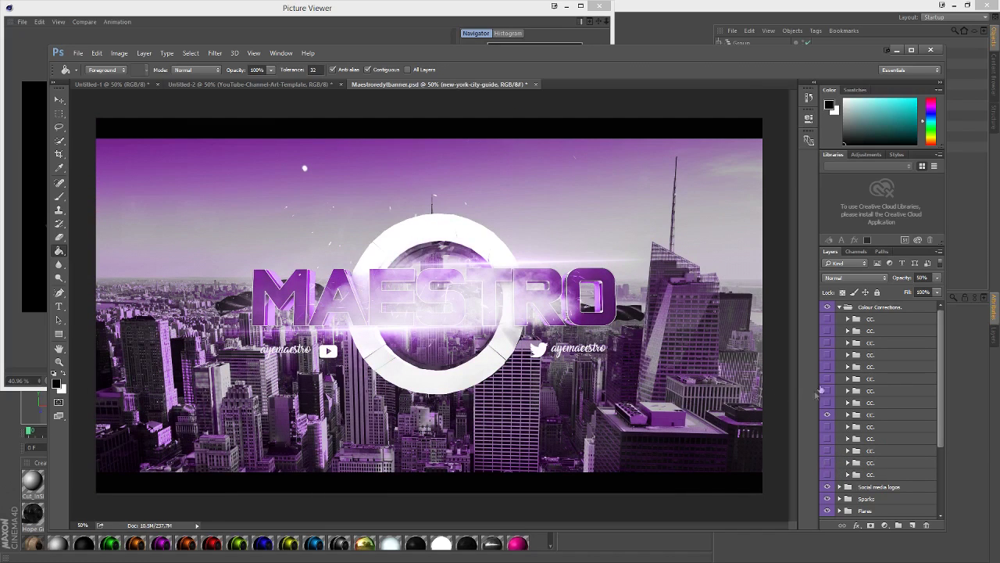
Step: Collapse the Colour Corrections group and move the Maestro layer above the Smoke group
{"action": "left_click", "coordinate": [839, 306]}
{"action": "left_click_drag", "start_coordinate": [872, 383], "coordinate": [869, 364]}
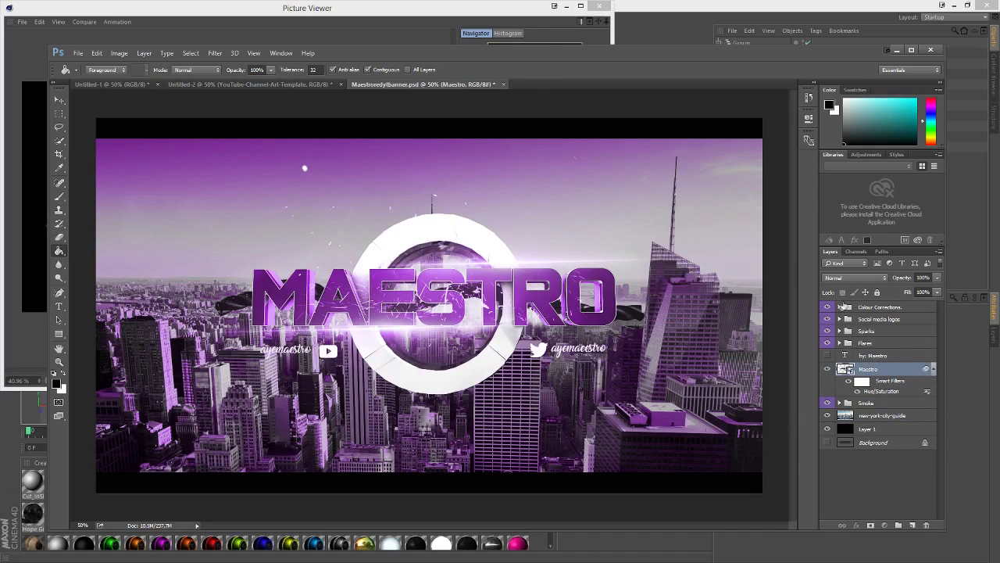
Step: Apply a dark red grade with the eighth CC. group in Colour Corrections, try the sixth and seventh groups, and collapse the folder
{"action": "left_click", "coordinate": [841, 306]}
{"action": "left_click", "coordinate": [828, 402]}
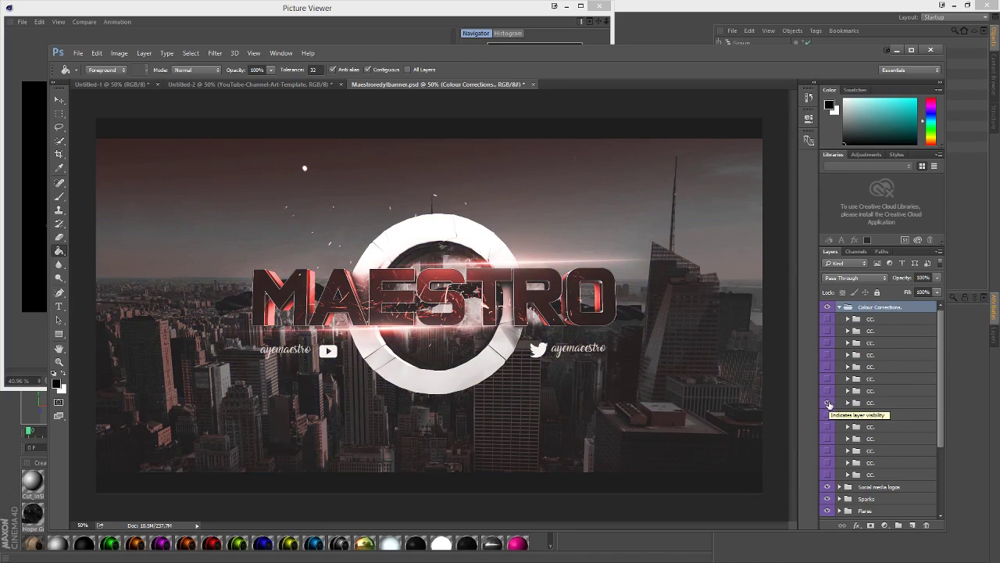
{"action": "left_click", "coordinate": [828, 391]}
{"action": "left_click", "coordinate": [829, 390]}
{"action": "left_click", "coordinate": [830, 379]}
{"action": "left_click", "coordinate": [829, 379]}
{"action": "left_click", "coordinate": [473, 248]}
{"action": "left_click", "coordinate": [497, 244]}
{"action": "left_click", "coordinate": [839, 306]}
Step: Save the skyline version as a separate Photoshop file named Newyorkmaestro in Pictures
{"action": "left_click", "coordinate": [78, 52]}
{"action": "left_click", "coordinate": [94, 159]}
{"action": "key", "text": "BackSpace"}
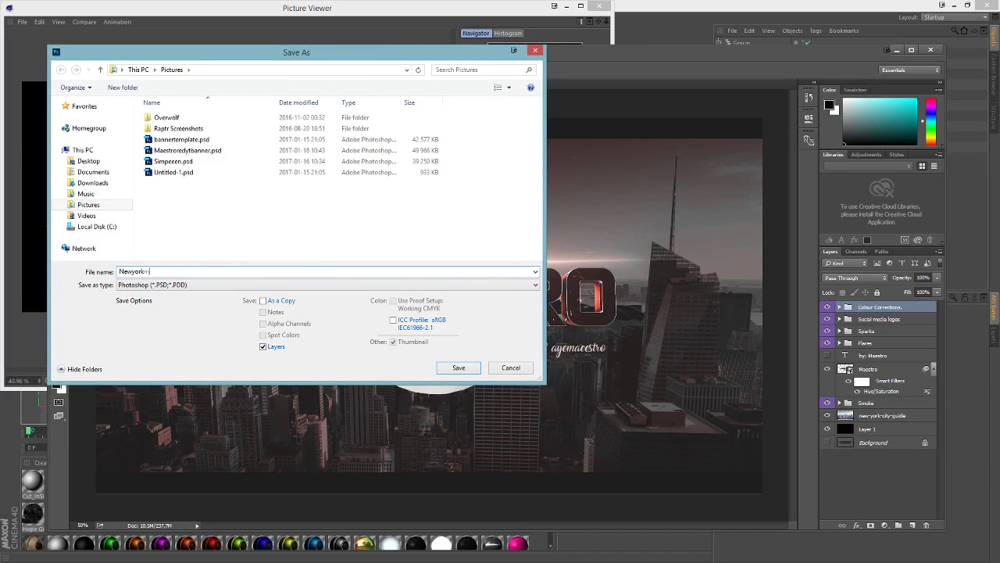
{"action": "left_click", "coordinate": [176, 286]}
{"action": "left_click", "coordinate": [211, 273]}
{"action": "left_click", "coordinate": [459, 368]}
{"action": "left_click", "coordinate": [621, 170]}
{"action": "left_click", "coordinate": [78, 52]}
{"action": "left_click", "coordinate": [105, 167]}
{"action": "left_click", "coordinate": [500, 237]}
Step: Save a PNG copy of the banner as Newyorkmaestro.png in the Pictures folder
{"action": "left_click", "coordinate": [78, 52]}
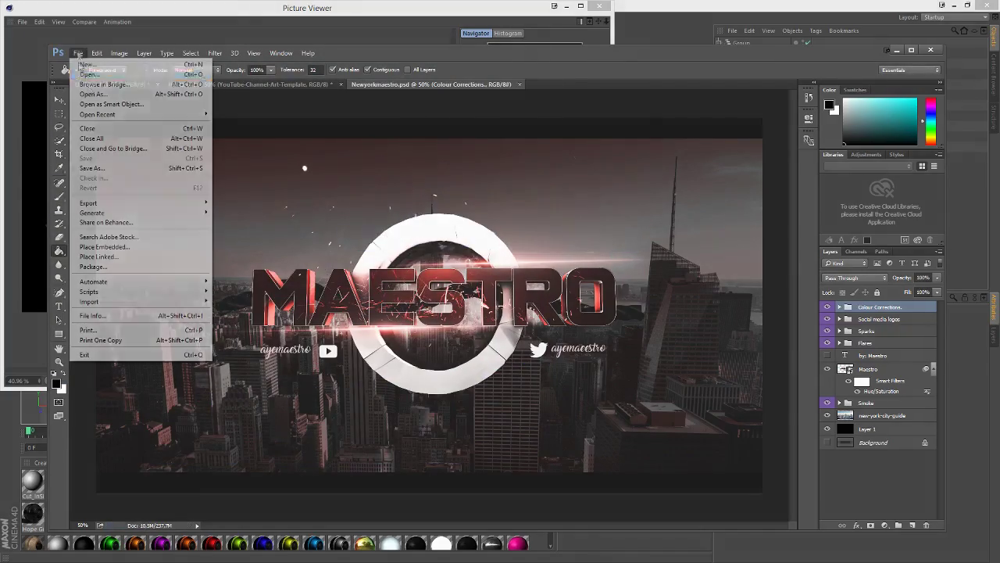
{"action": "left_click", "coordinate": [102, 168]}
{"action": "left_click", "coordinate": [235, 285]}
{"action": "left_click", "coordinate": [211, 399]}
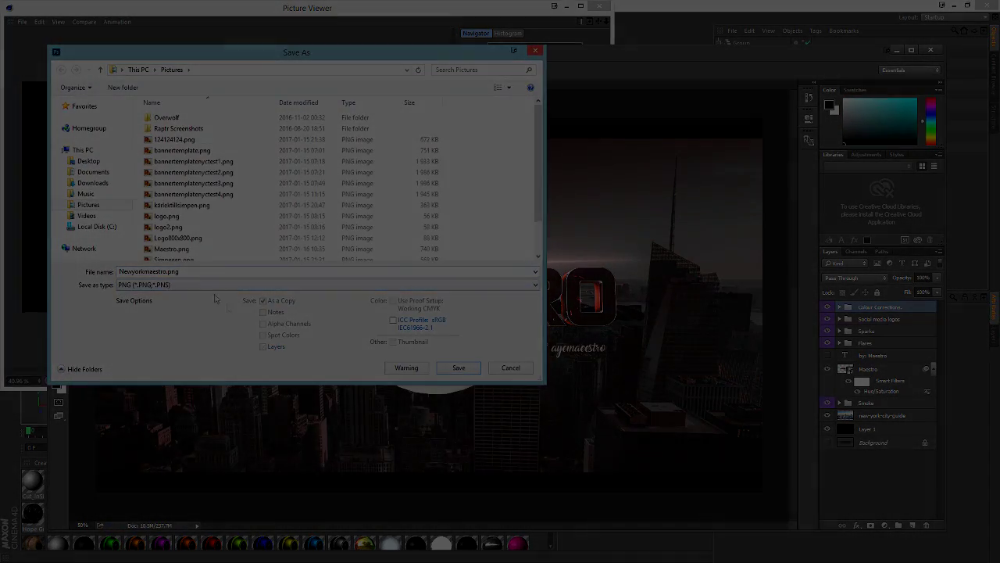